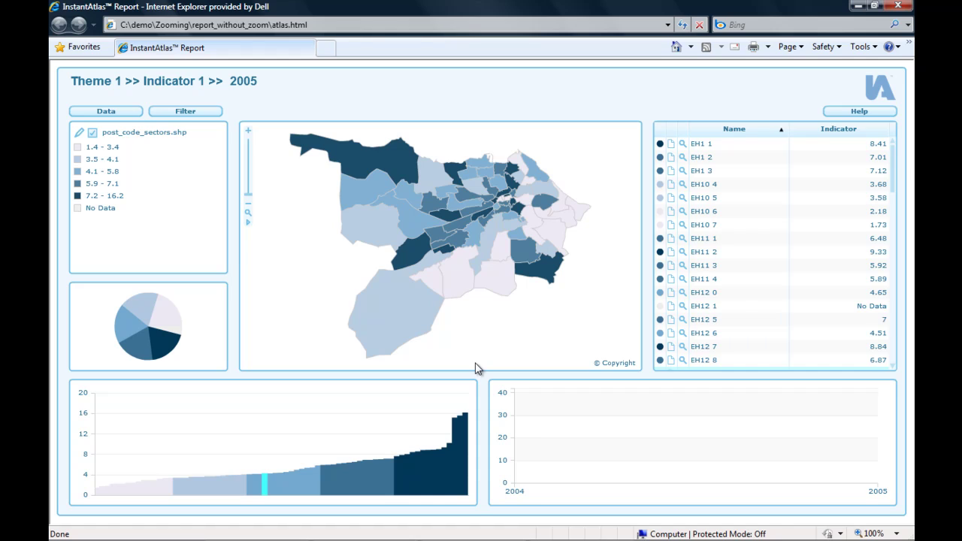
# Step: Filter the report's map, table and charts to the Edinburgh North zone
pyautogui.click(200, 113)
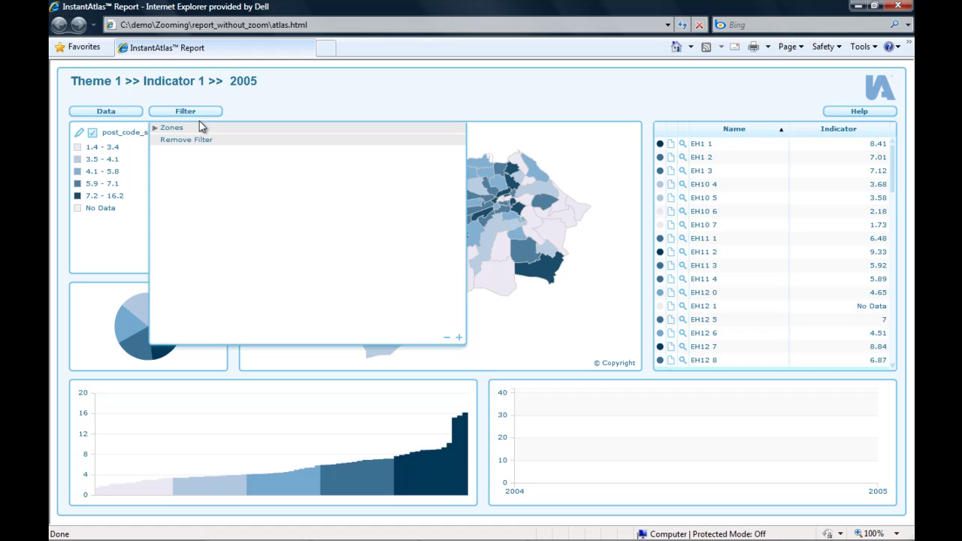
pyautogui.click(201, 129)
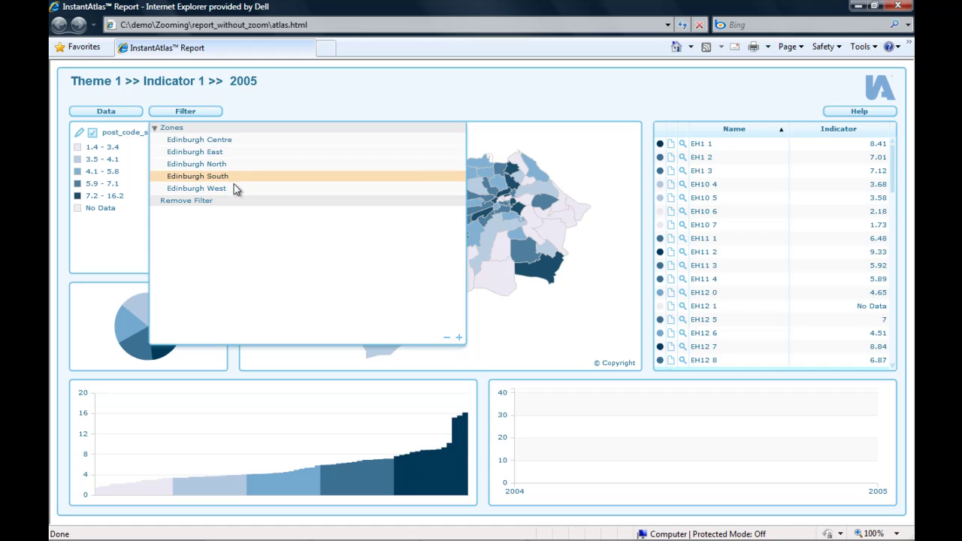
pyautogui.click(236, 163)
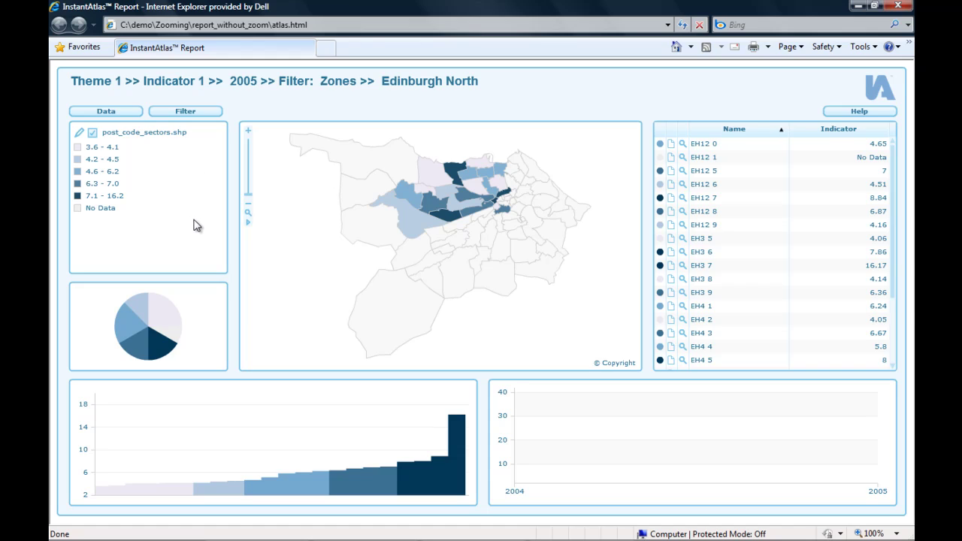
# Step: Switch the zone filter to Edinburgh South, then to Edinburgh West
pyautogui.click(204, 113)
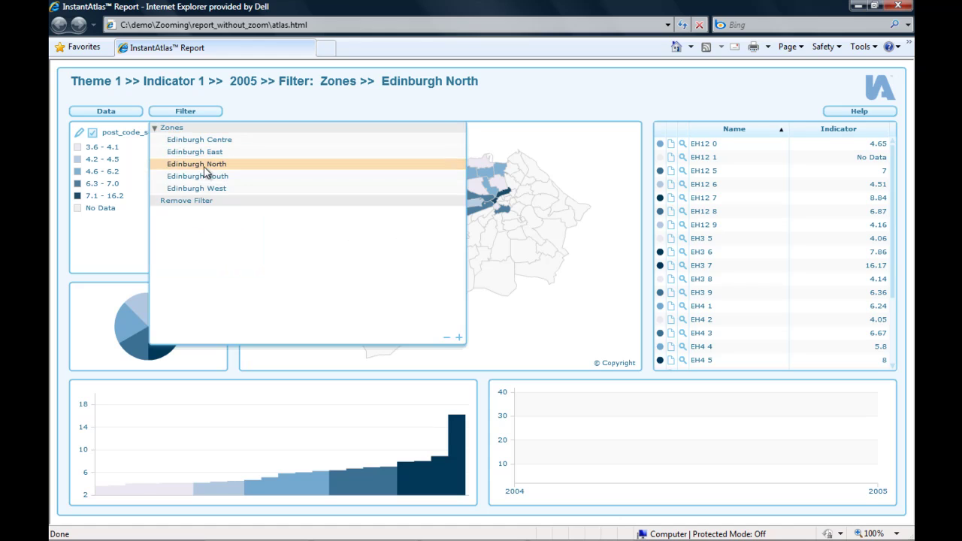
pyautogui.click(210, 179)
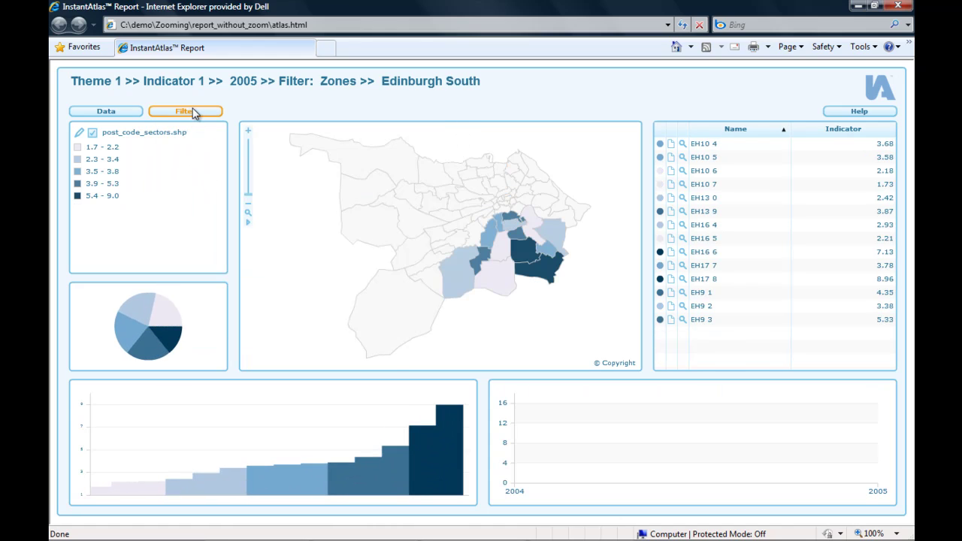
pyautogui.click(194, 113)
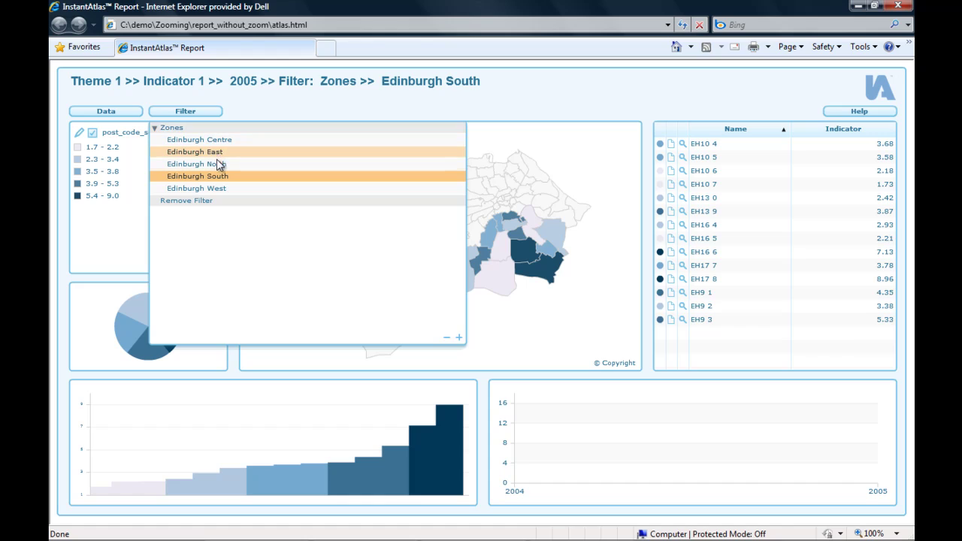
pyautogui.click(218, 190)
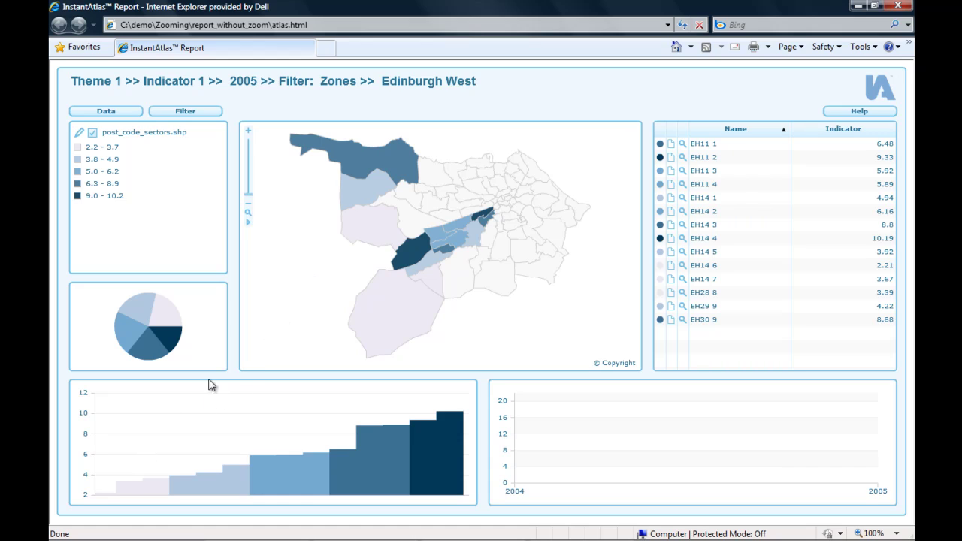
# Step: Launch the InstantAtlas Publisher and accept the Single Map template
pyautogui.click(857, 5)
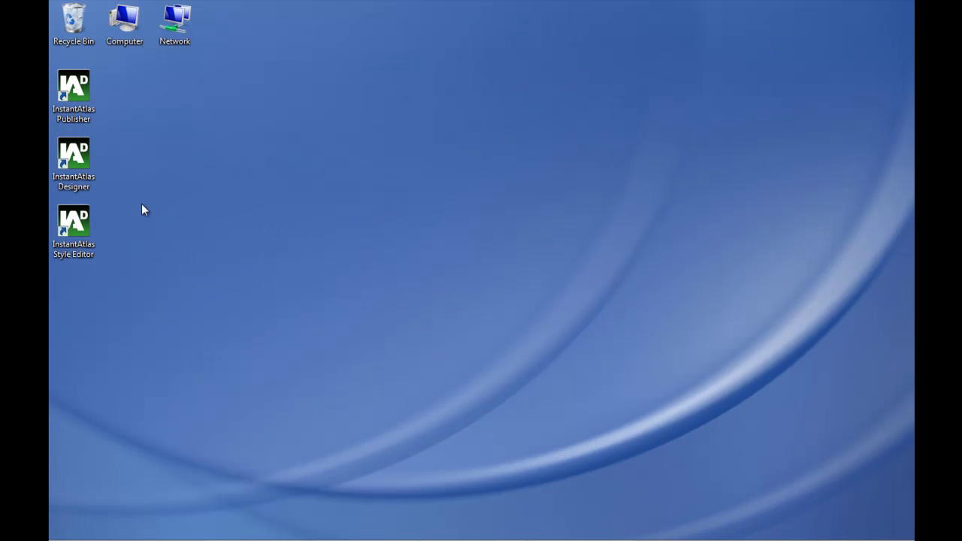
pyautogui.doubleClick(73, 115)
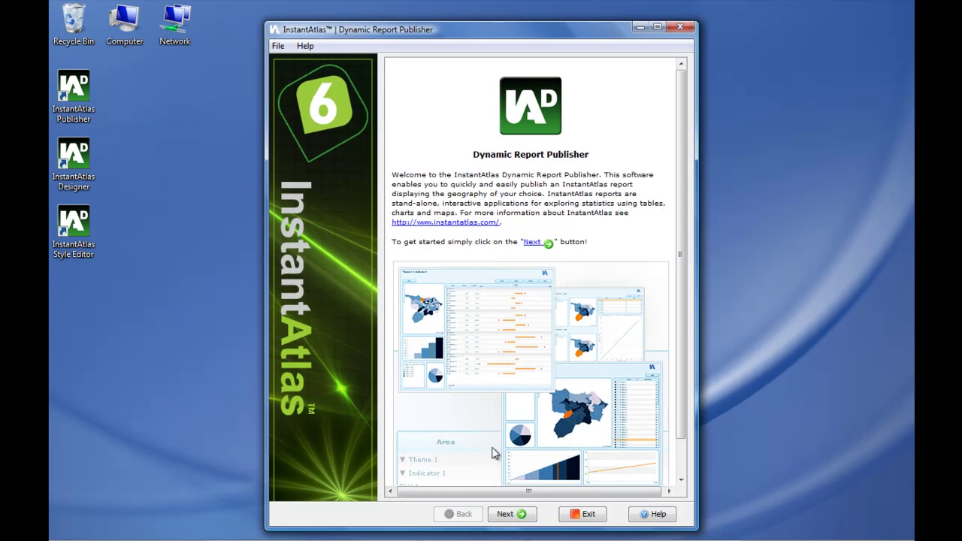
pyautogui.click(519, 515)
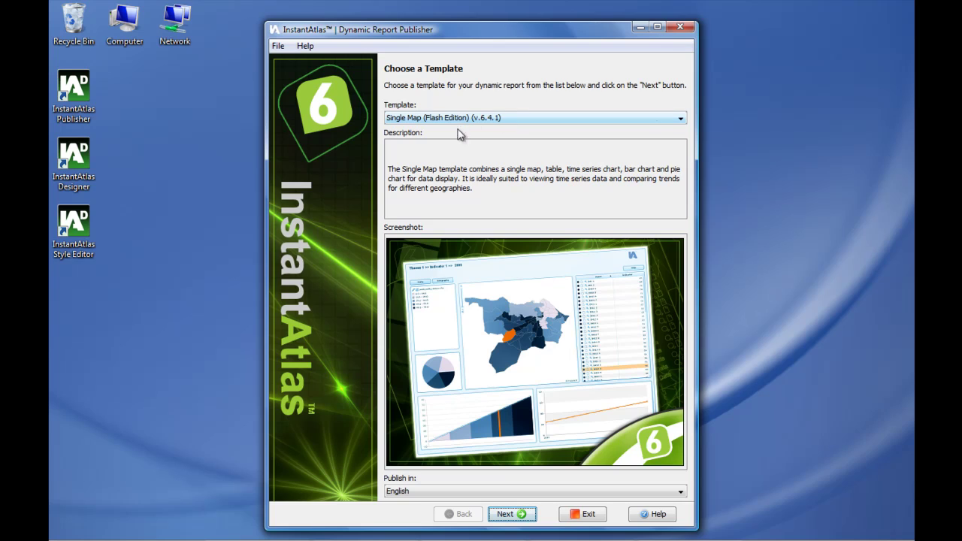
pyautogui.click(521, 518)
# Step: Use post_code_sectors.shp as base geography with PCS_NAME feature names, then continue
pyautogui.click(609, 163)
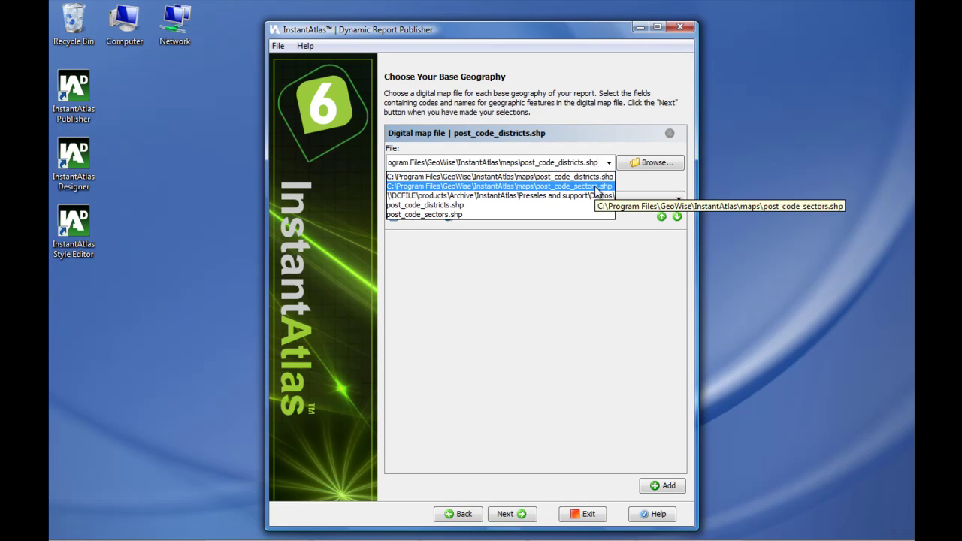
pyautogui.click(596, 187)
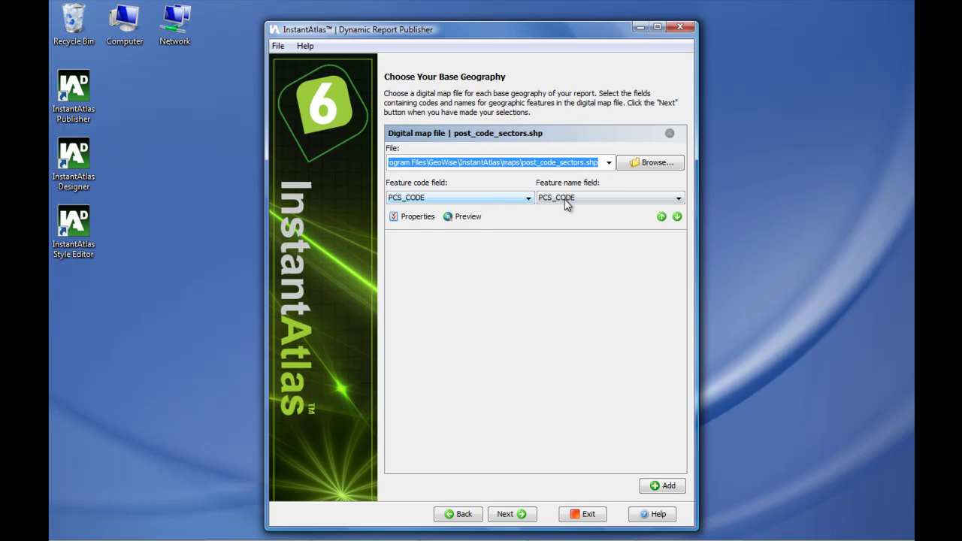
pyautogui.click(569, 199)
pyautogui.click(563, 211)
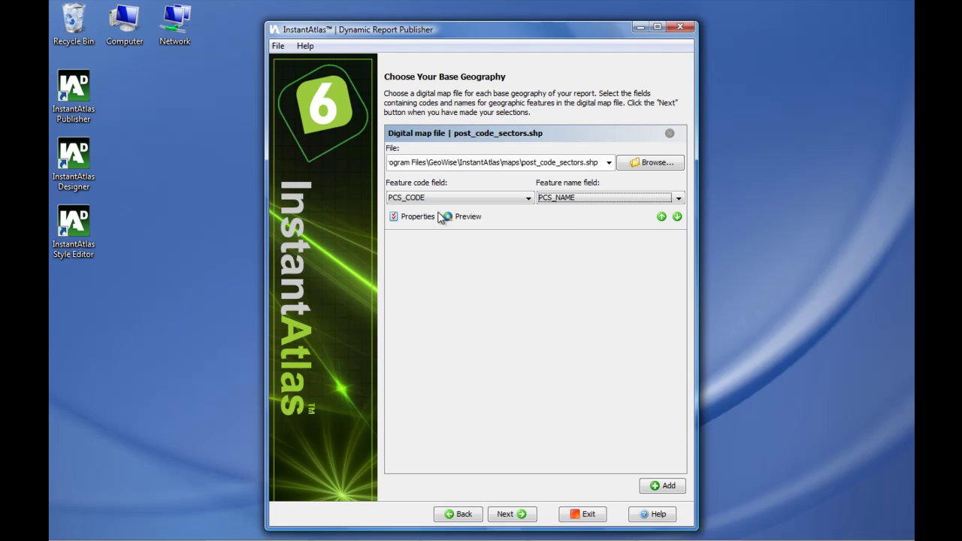
pyautogui.click(518, 516)
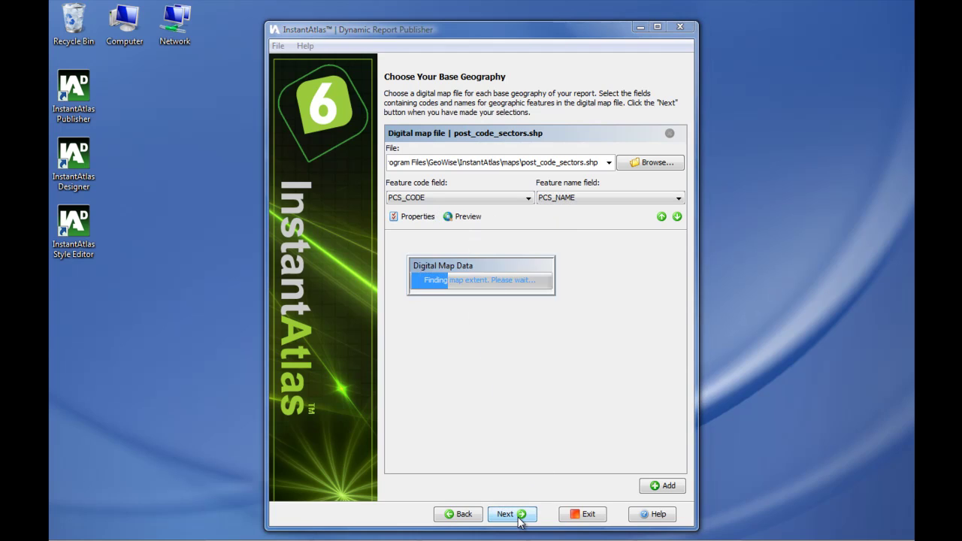
# Step: Load C:\demo\Zooming\report_without_zoom\data.xml as the report data and proceed to contextual geographies
pyautogui.click(437, 166)
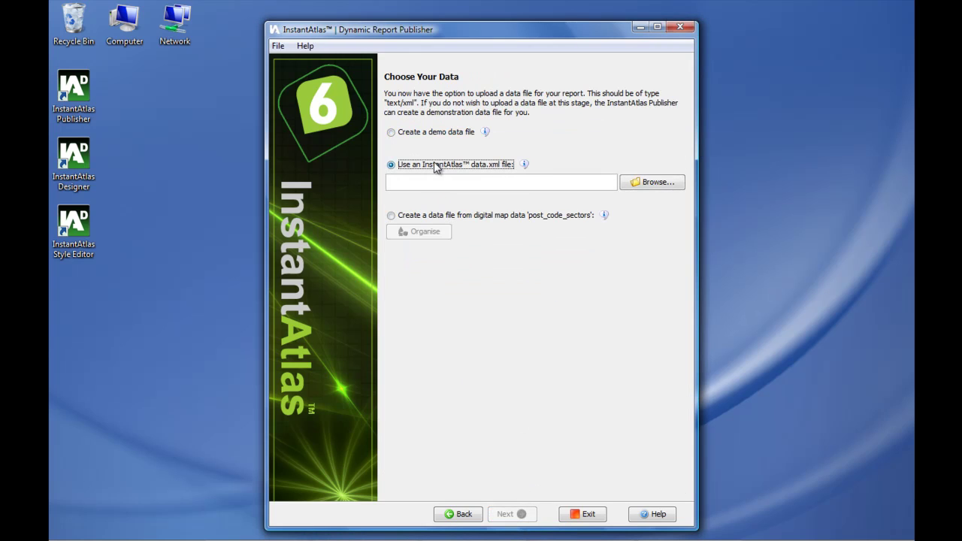
pyautogui.click(640, 186)
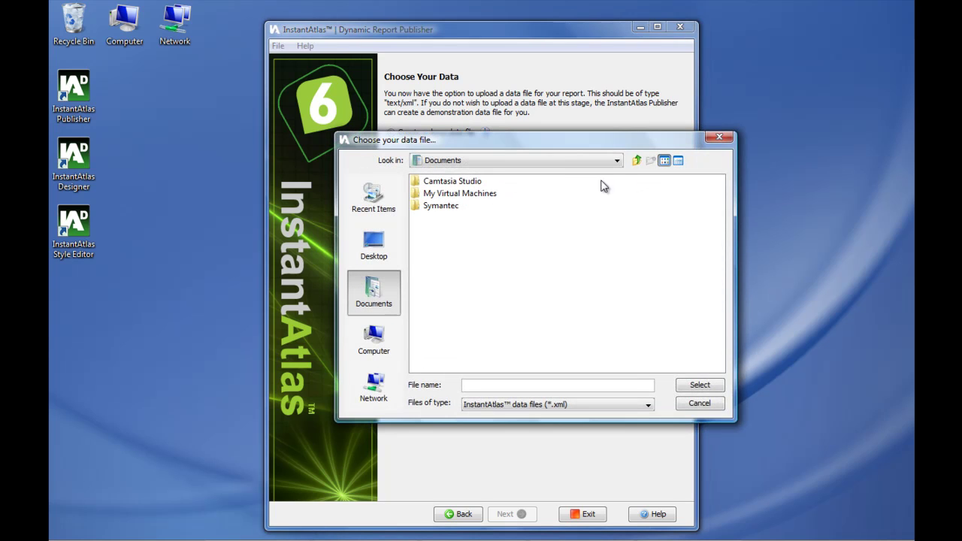
pyautogui.click(568, 165)
pyautogui.scroll(1, 549, 193)
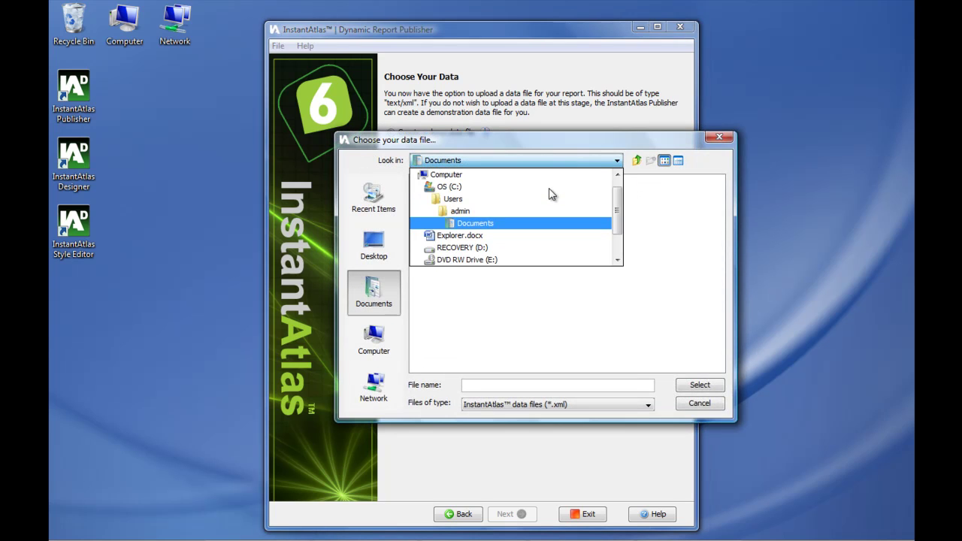
pyautogui.click(488, 188)
pyautogui.doubleClick(436, 194)
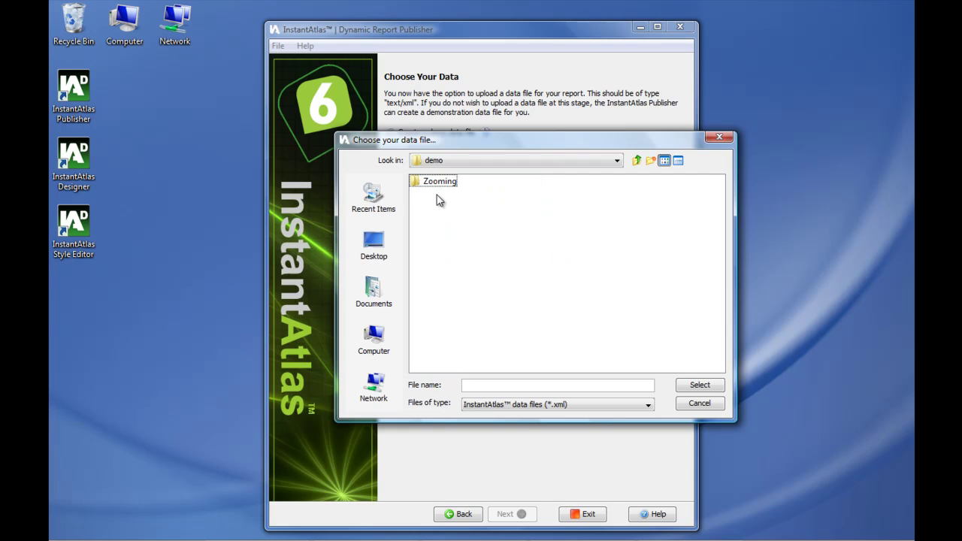
pyautogui.doubleClick(439, 183)
pyautogui.doubleClick(444, 185)
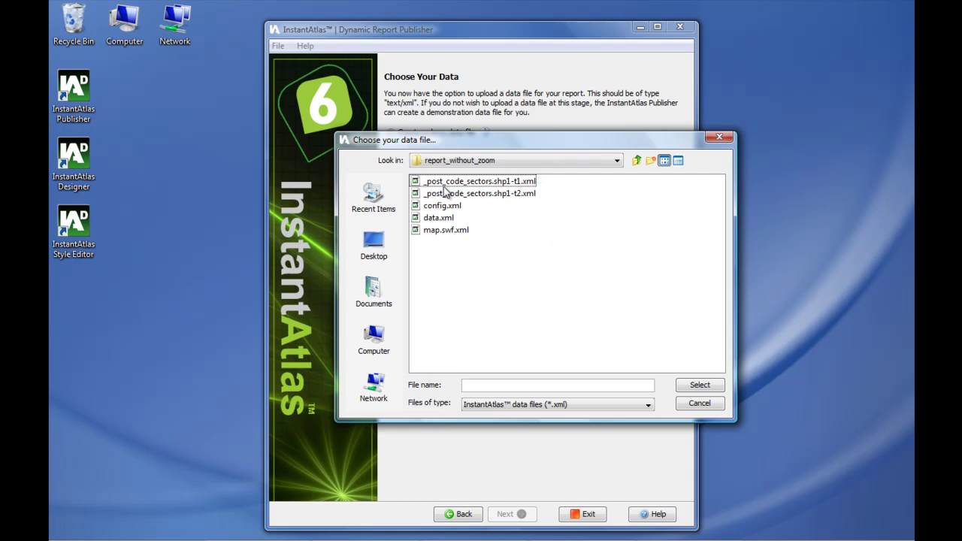
pyautogui.click(443, 218)
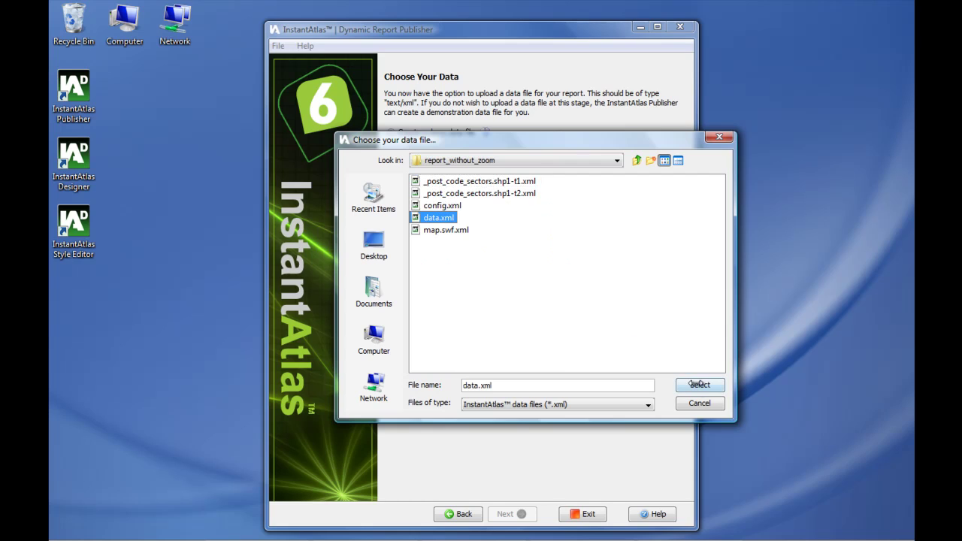
pyautogui.click(697, 384)
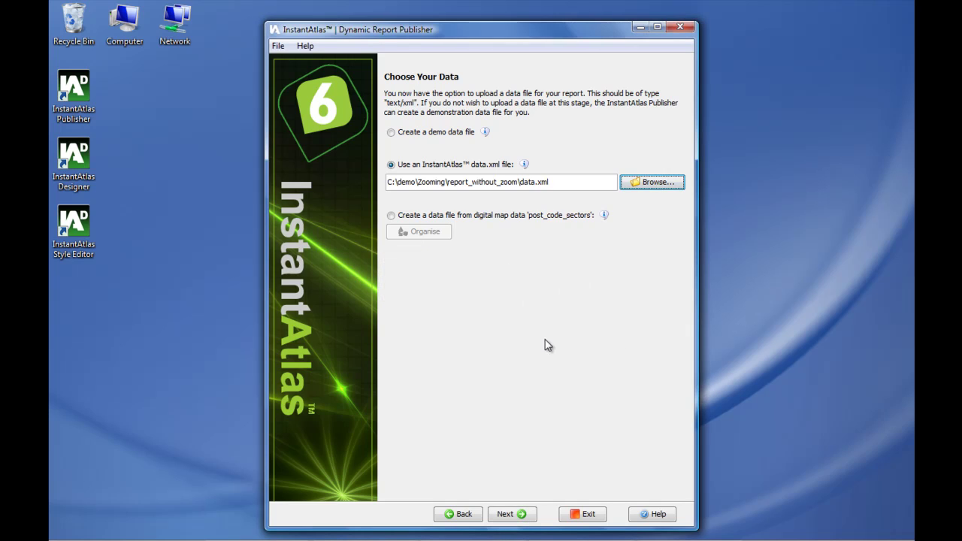
pyautogui.click(519, 515)
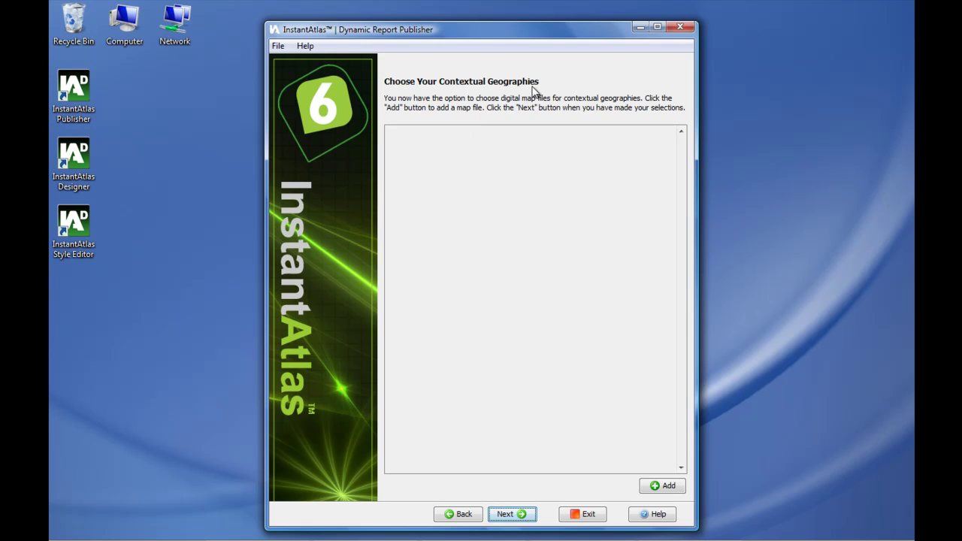
# Step: Add C:\demo\Zooming\Zones\zoom_filter.shp as a contextual geography layer
pyautogui.click(672, 486)
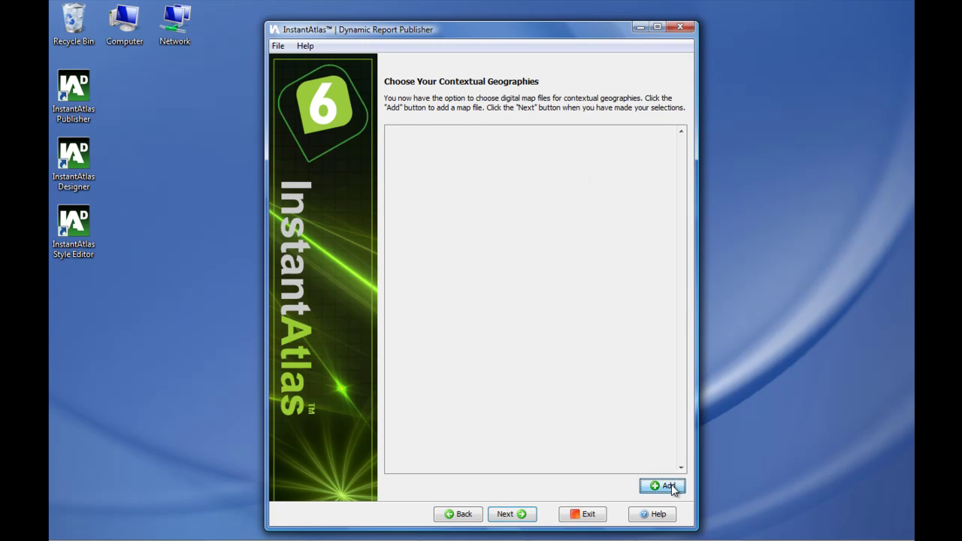
pyautogui.click(645, 165)
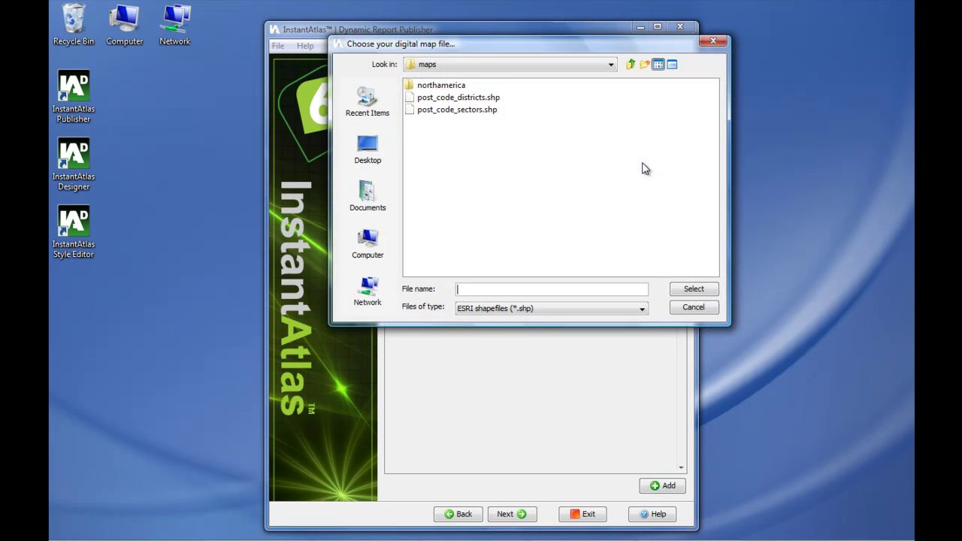
pyautogui.click(502, 66)
pyautogui.scroll(2, 505, 101)
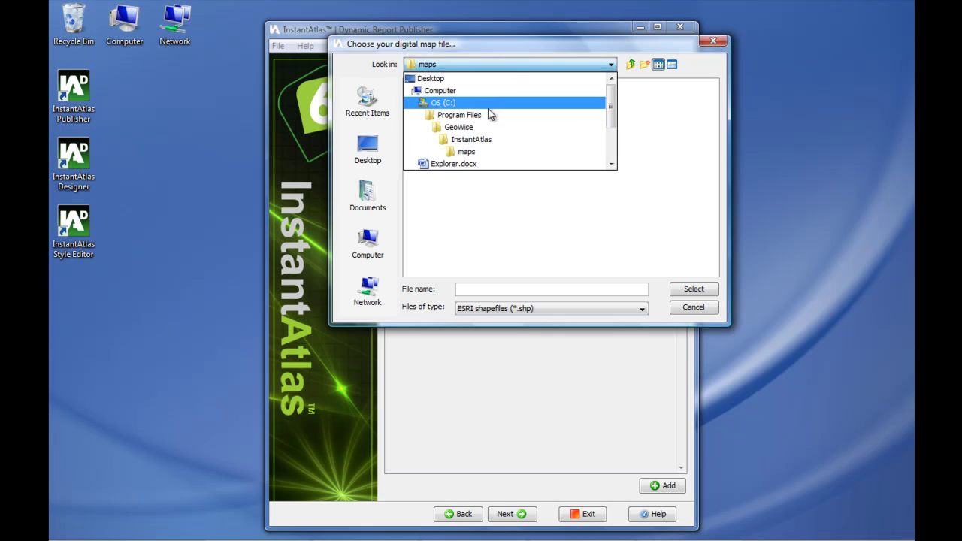
pyautogui.click(481, 100)
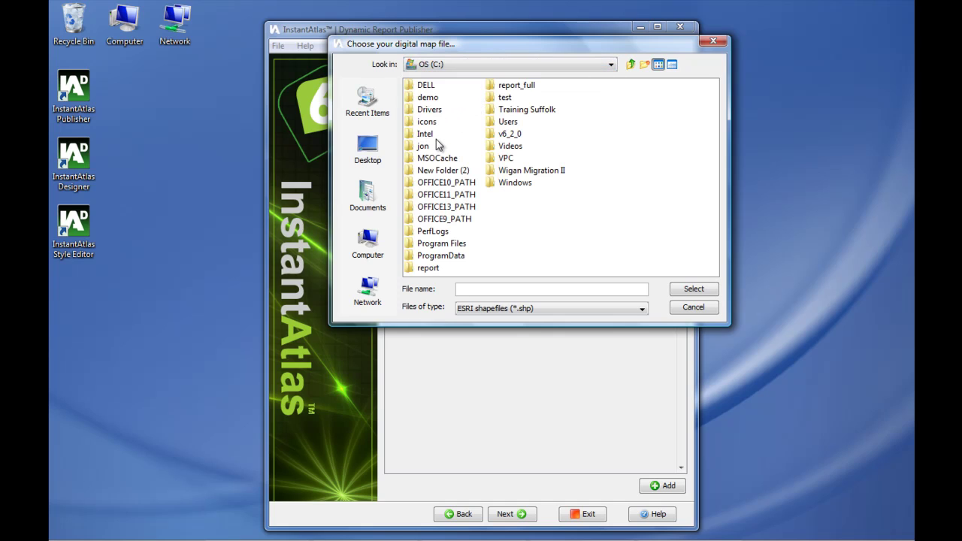
pyautogui.doubleClick(428, 97)
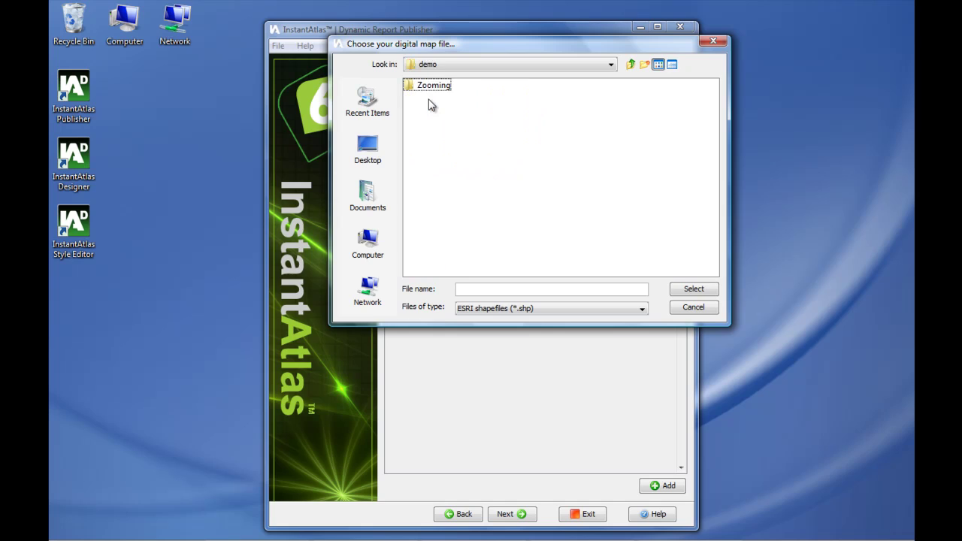
pyautogui.doubleClick(430, 87)
pyautogui.doubleClick(431, 98)
pyautogui.click(445, 87)
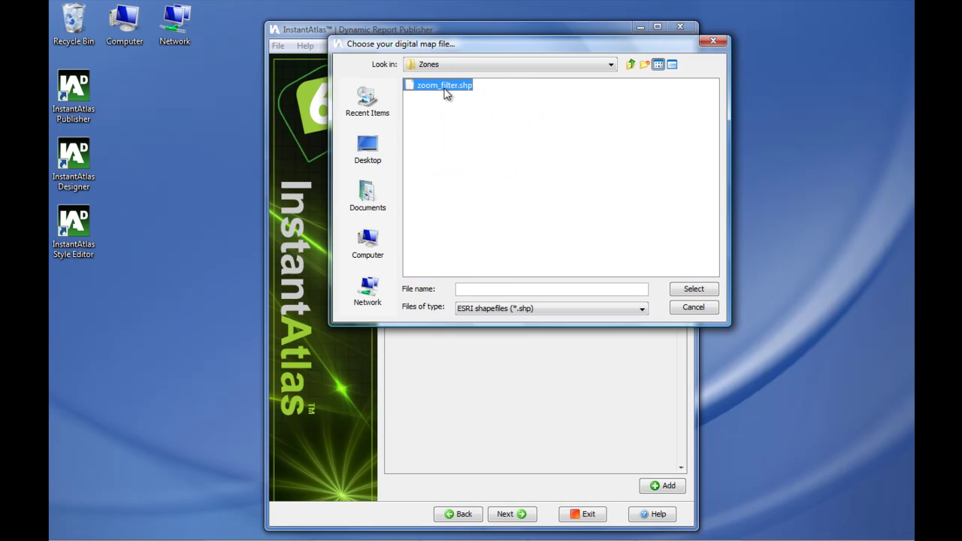
pyautogui.click(694, 290)
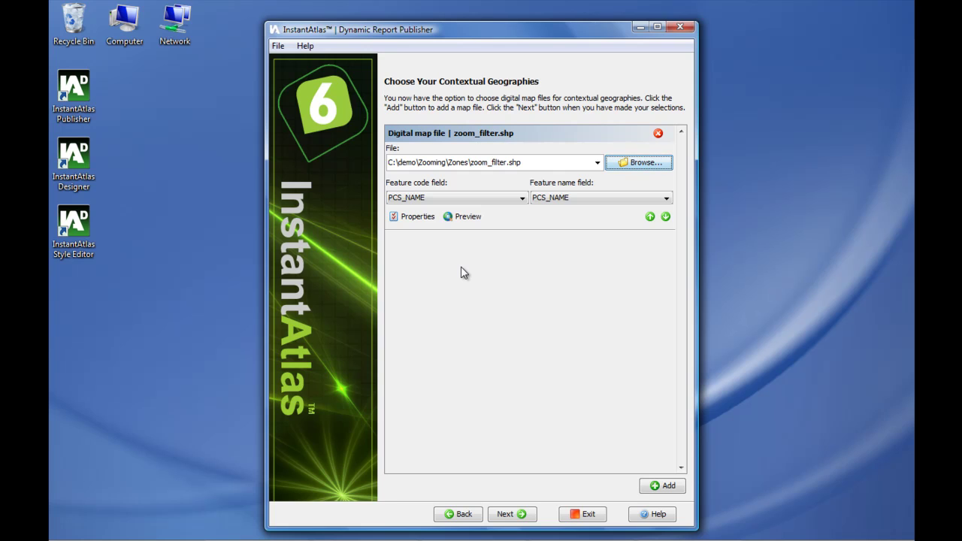
# Step: Open IAworkbook.xls from the Zooming folder in Excel
pyautogui.moveTo(494, 31); pyautogui.dragTo(709, 37)
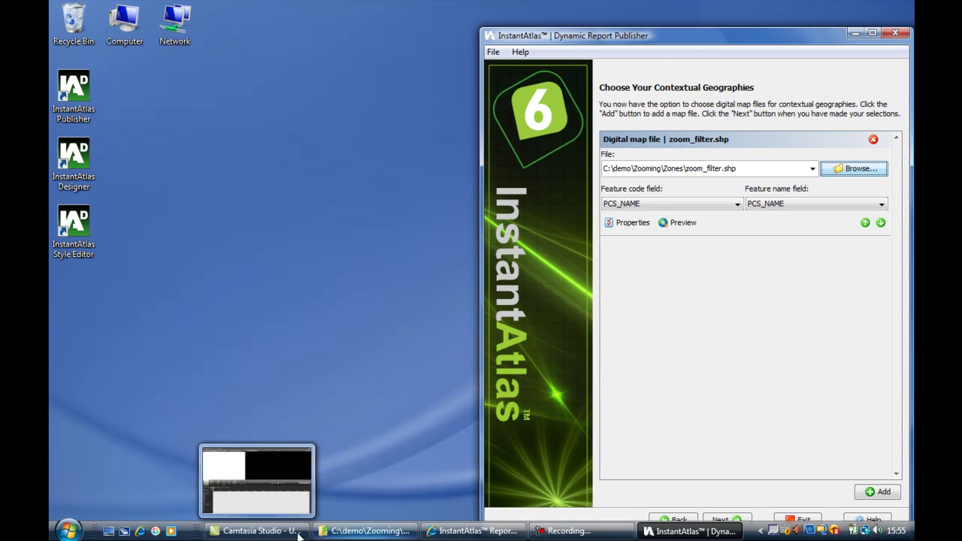
pyautogui.click(352, 533)
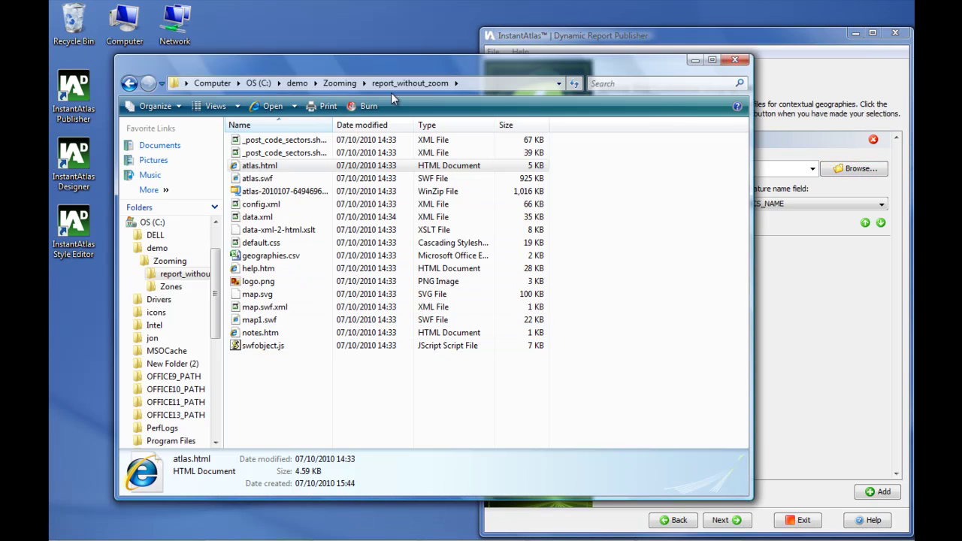
pyautogui.click(338, 83)
pyautogui.doubleClick(271, 166)
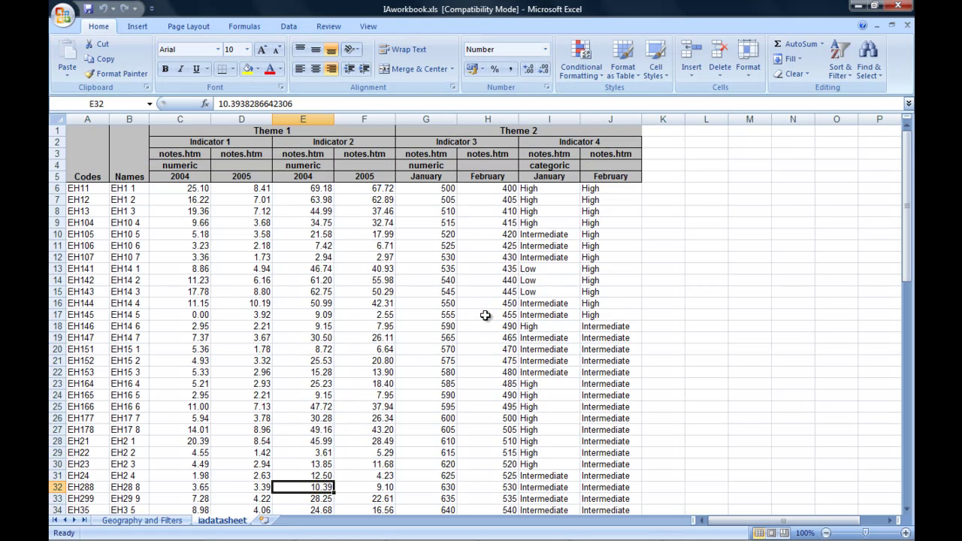
# Step: Show the Geography and Filters sheet and inspect the Zones column D
pyautogui.click(161, 520)
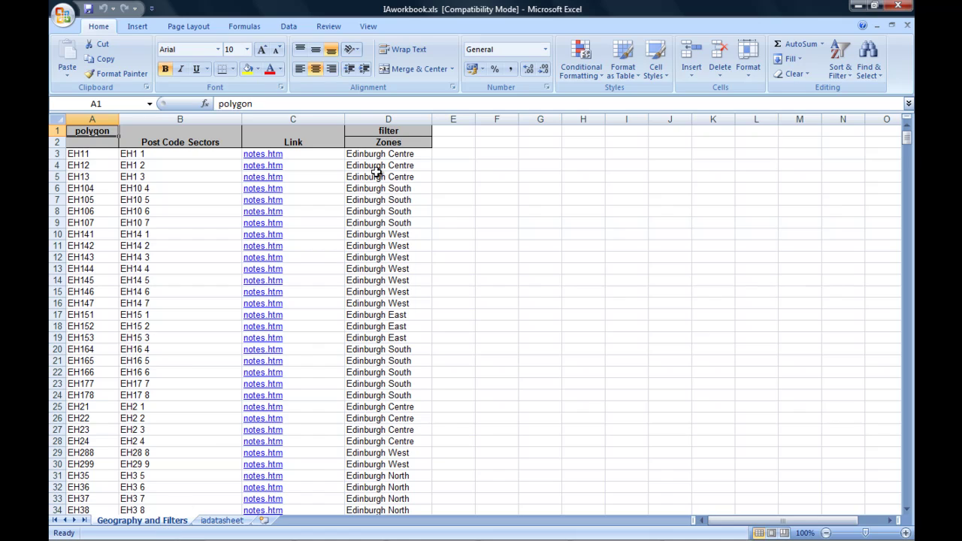
pyautogui.click(385, 118)
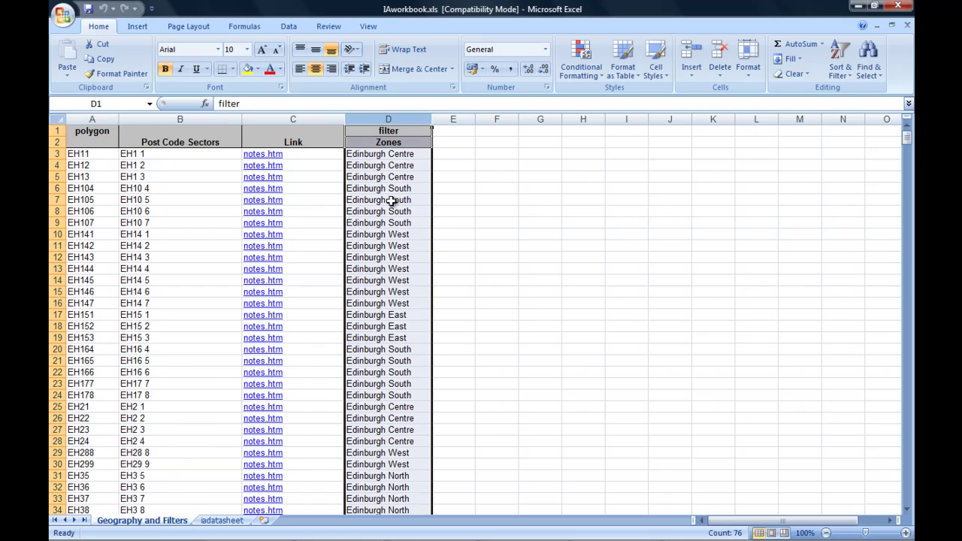
pyautogui.click(451, 323)
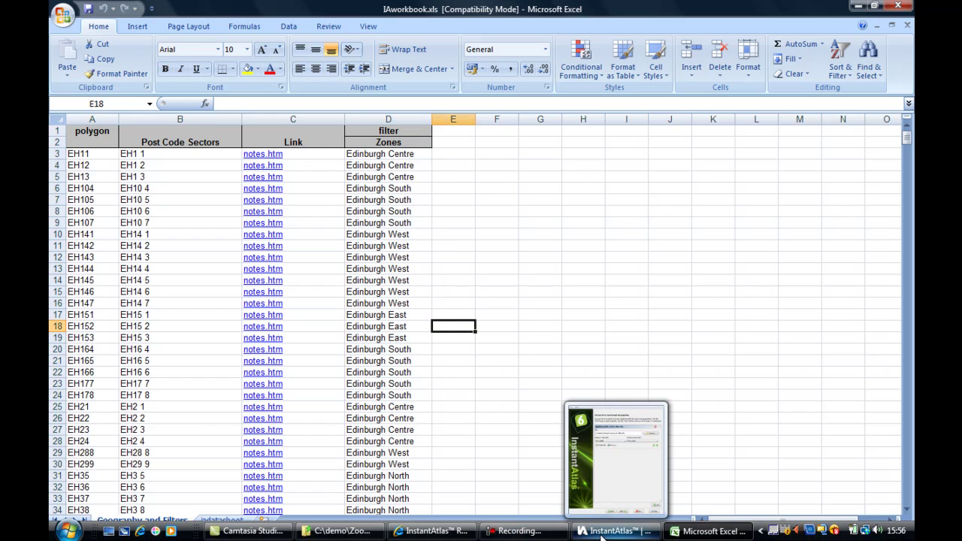
# Step: Keep the zoom_filter layer on 'Use all features that overlap the base geography' and confirm
pyautogui.click(602, 537)
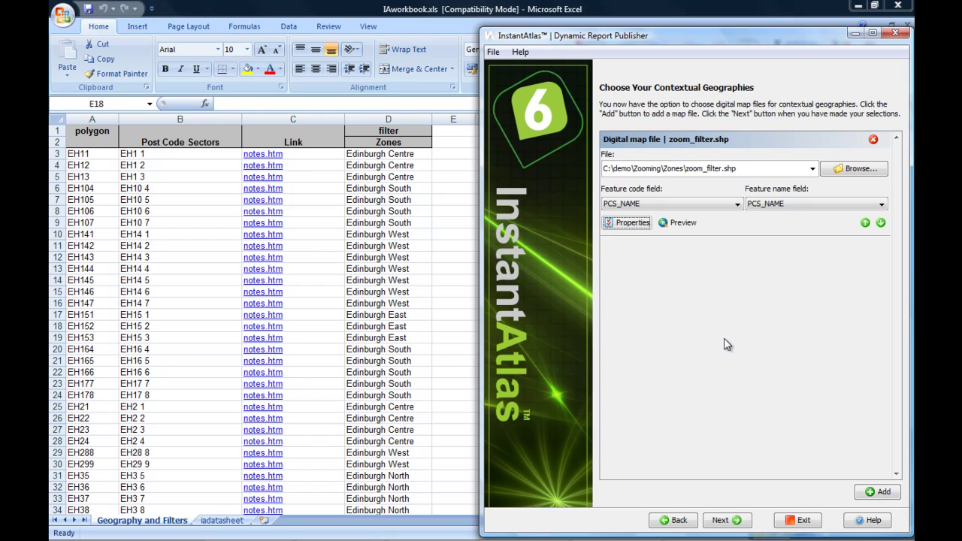
pyautogui.click(633, 225)
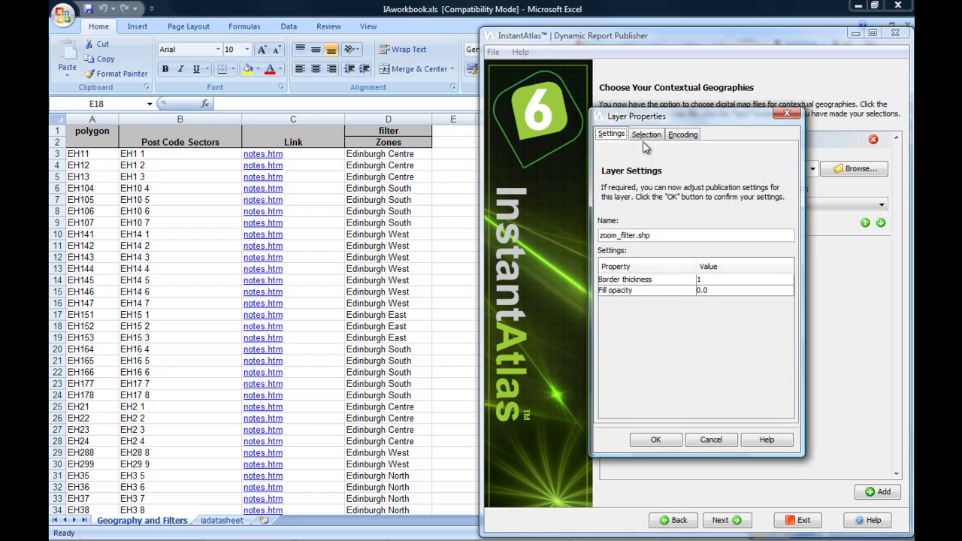
pyautogui.click(648, 136)
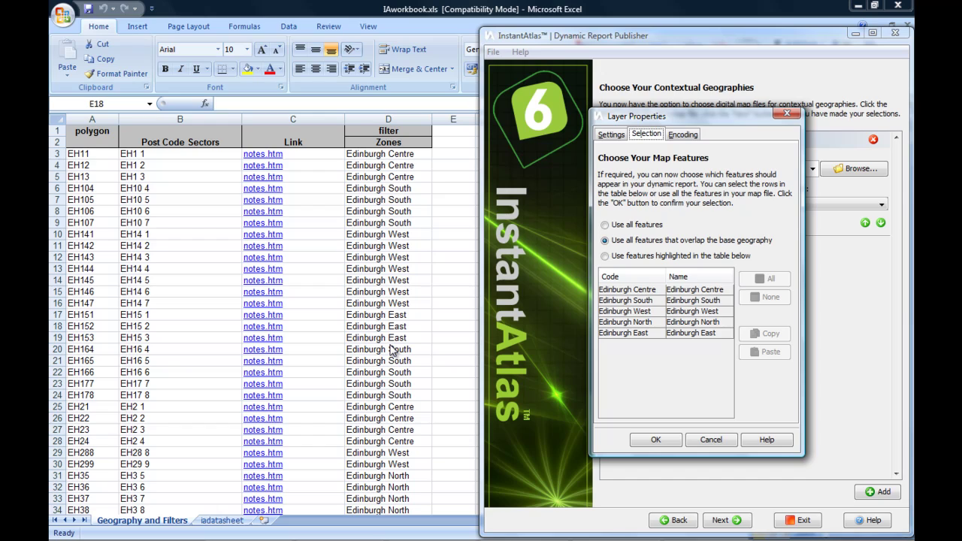
pyautogui.click(662, 441)
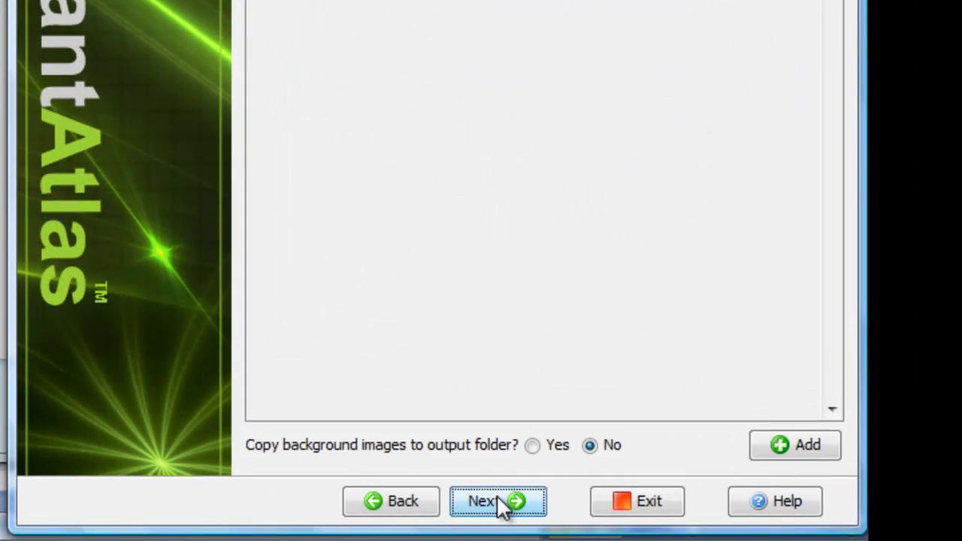
# Step: Create a report_with_zoom output folder inside Zooming and publish the report there
pyautogui.click(594, 510)
pyautogui.click(497, 496)
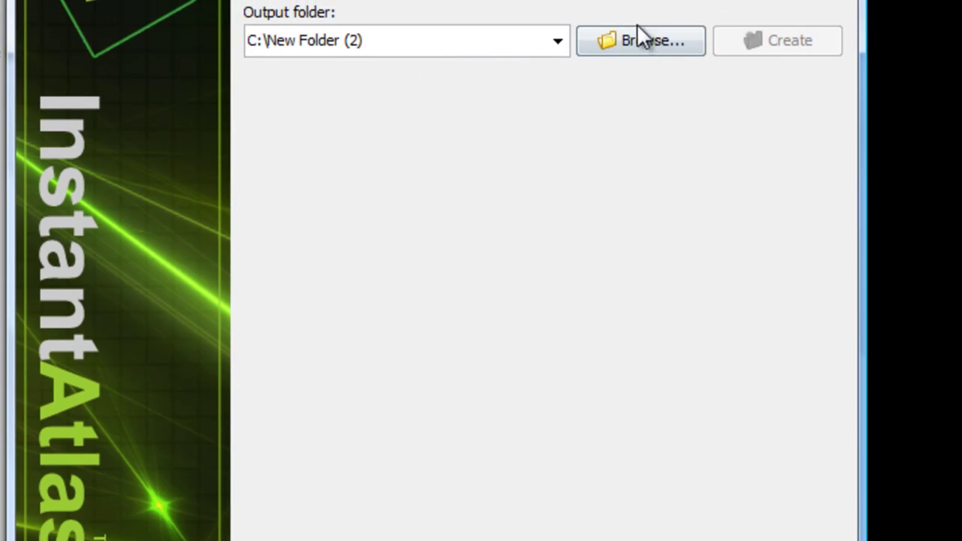
pyautogui.click(646, 40)
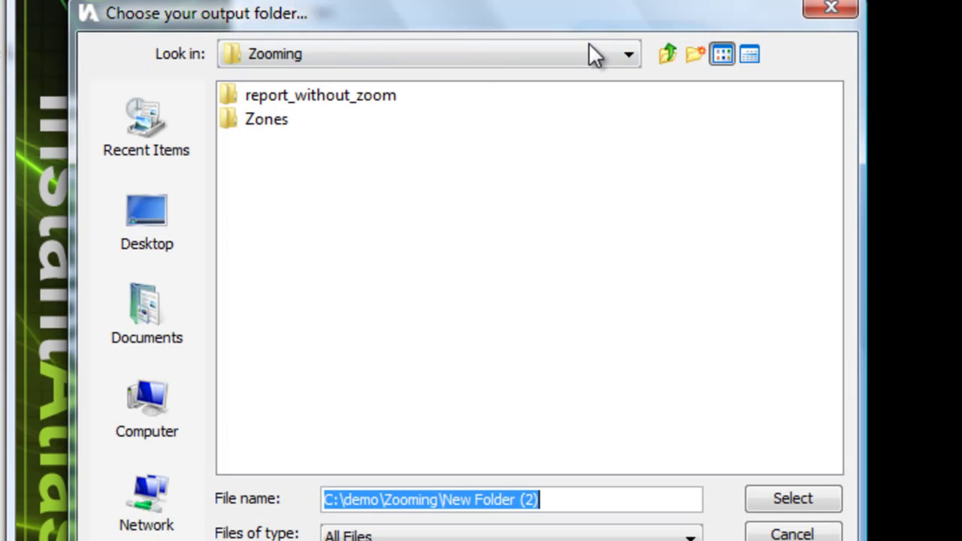
pyautogui.click(703, 54)
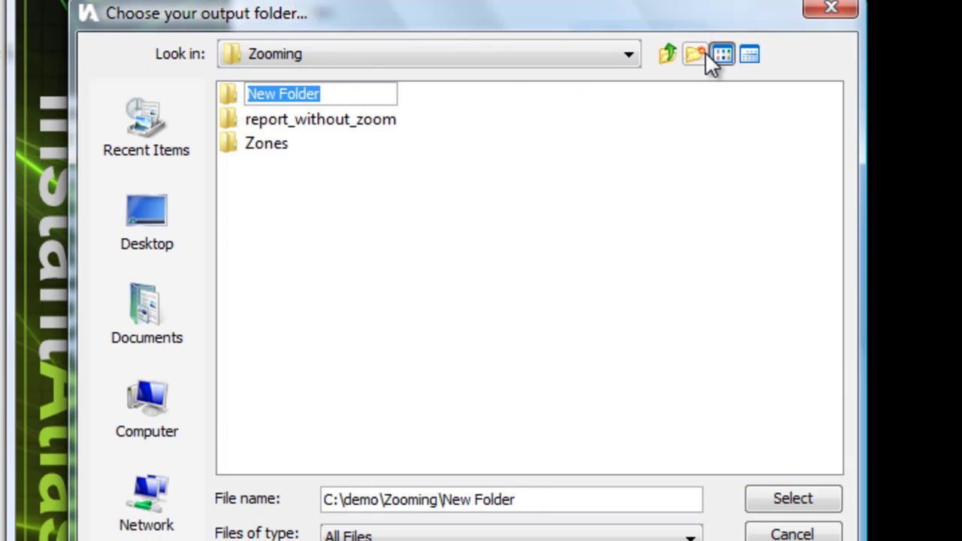
pyautogui.write('repor')
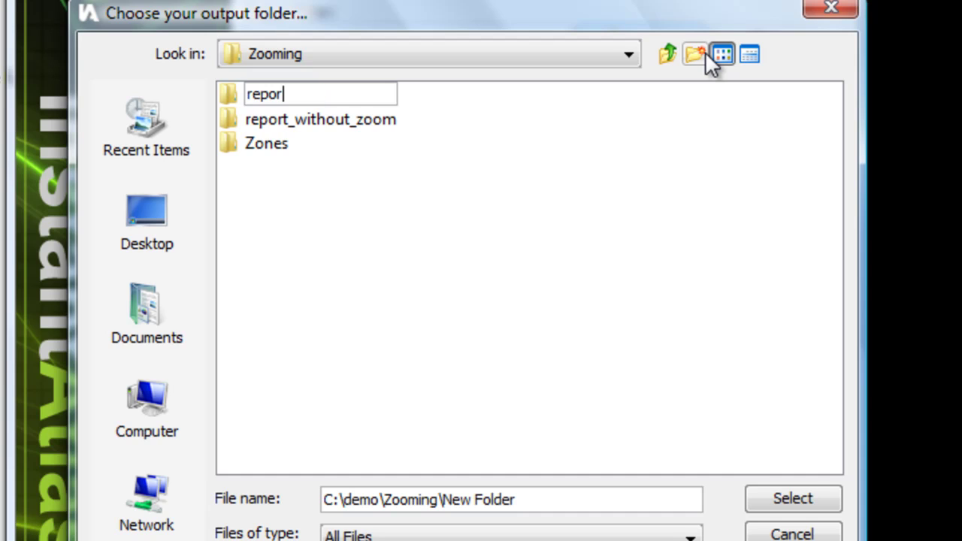
pyautogui.write('t_with_zoom')
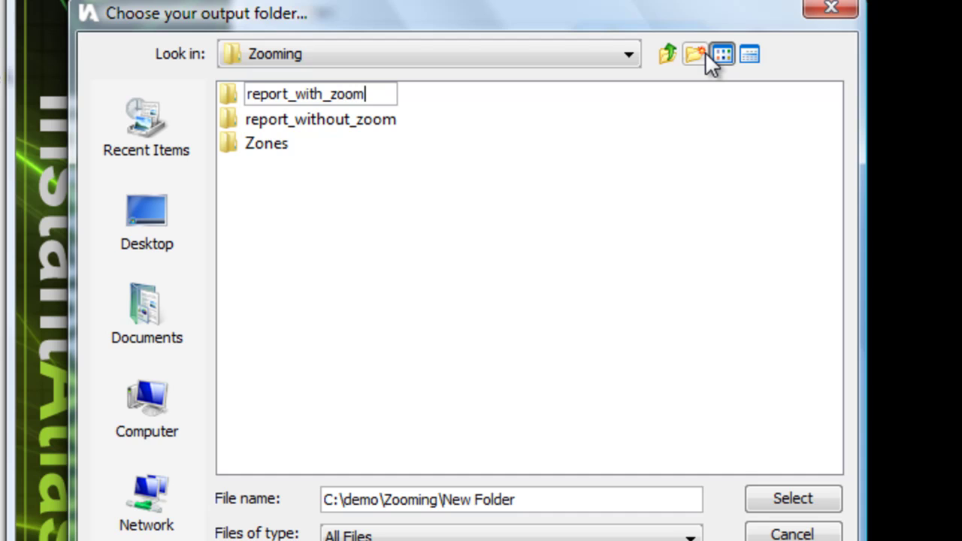
pyautogui.press('Return')
pyautogui.click(794, 504)
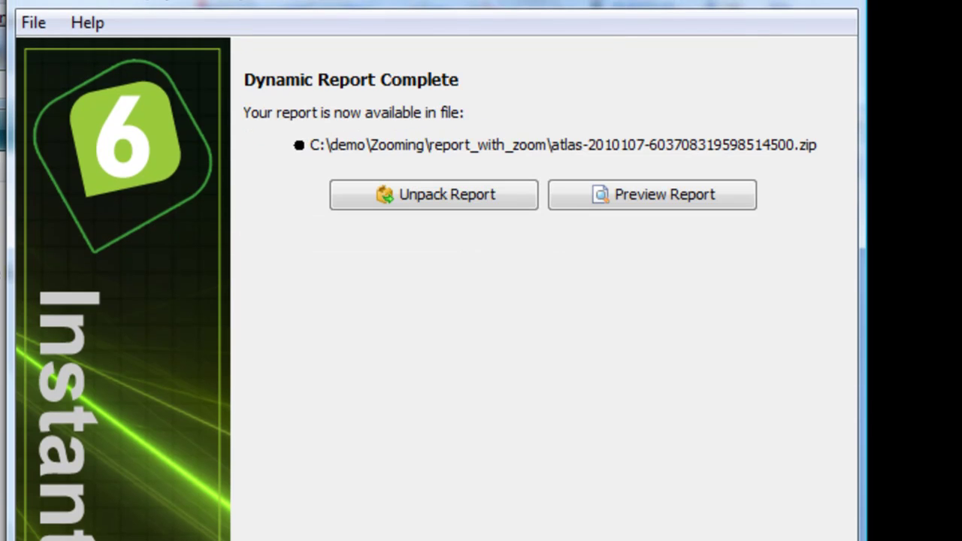
# Step: Unpack the published report into C:\demo\Zooming\report_with_zoom and view it in the browser
pyautogui.click(456, 202)
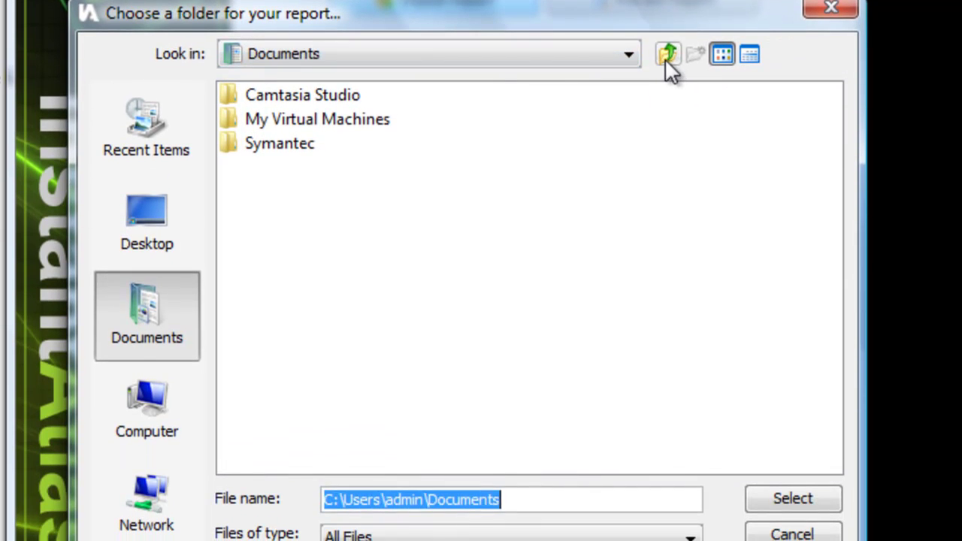
pyautogui.click(667, 54)
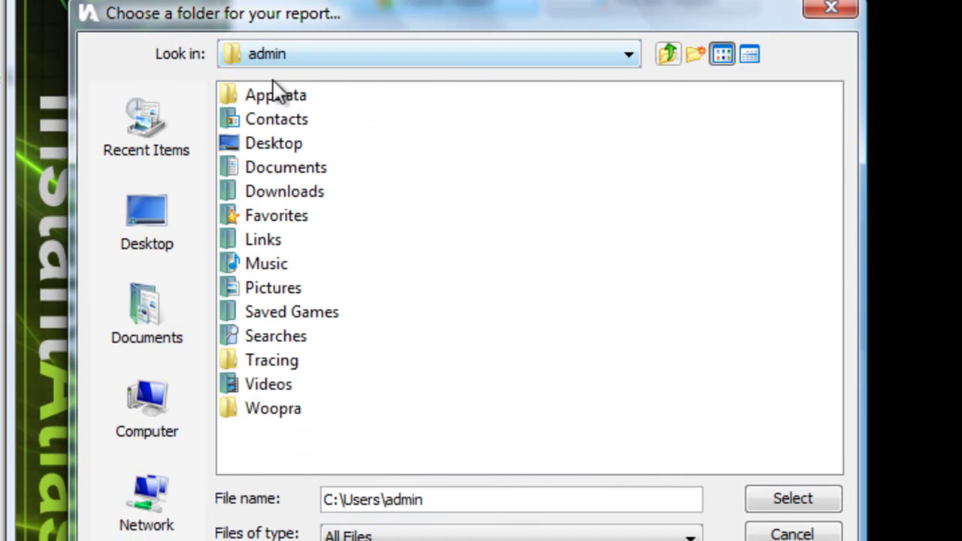
pyautogui.click(164, 410)
pyautogui.doubleClick(282, 97)
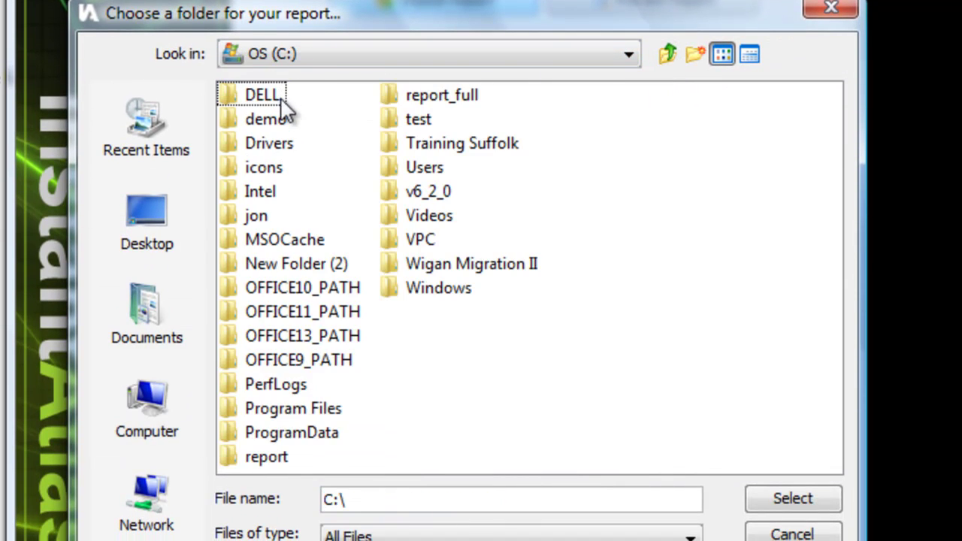
pyautogui.doubleClick(270, 116)
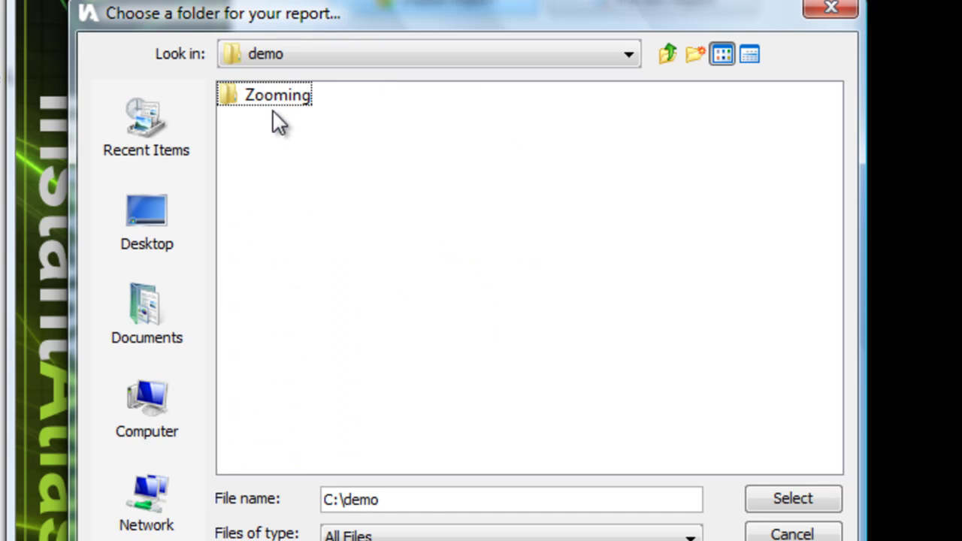
pyautogui.doubleClick(273, 95)
pyautogui.doubleClick(278, 97)
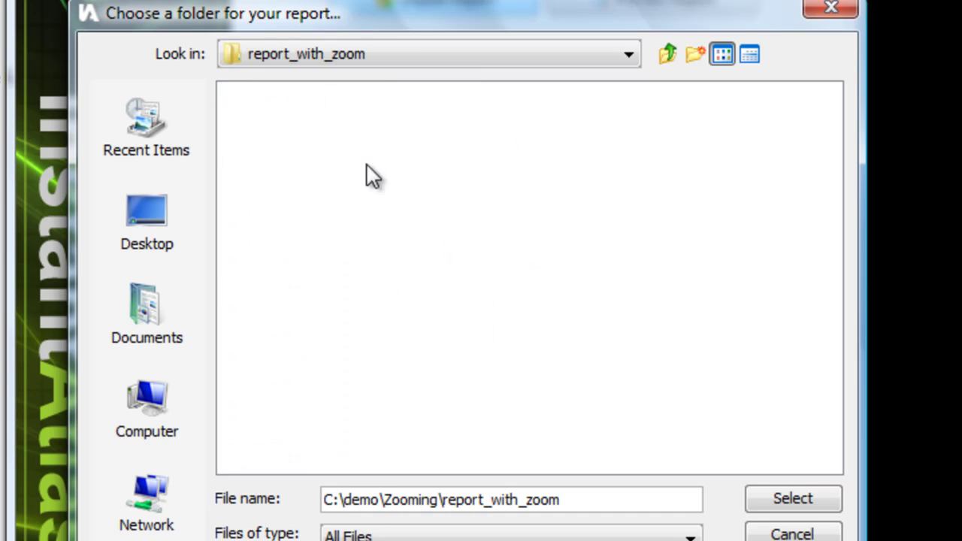
pyautogui.click(797, 502)
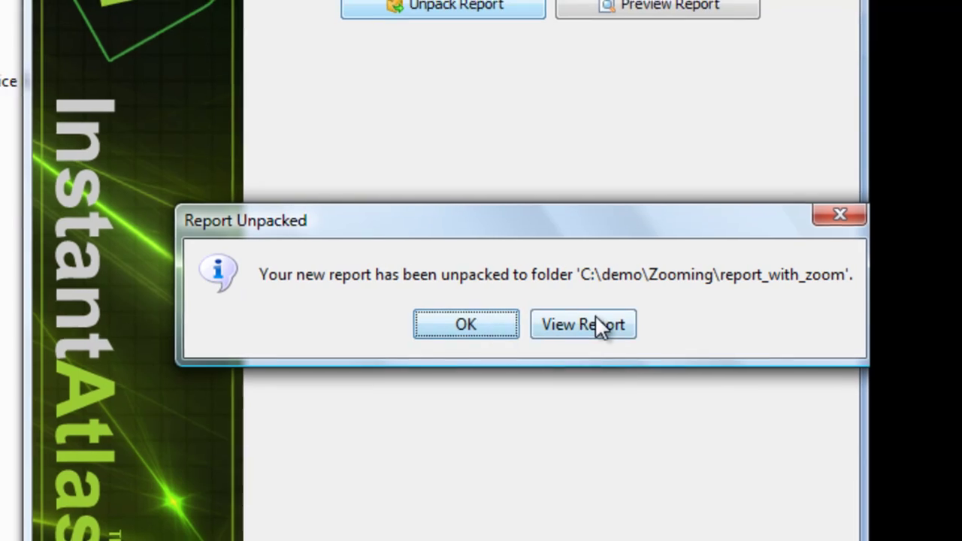
pyautogui.click(596, 319)
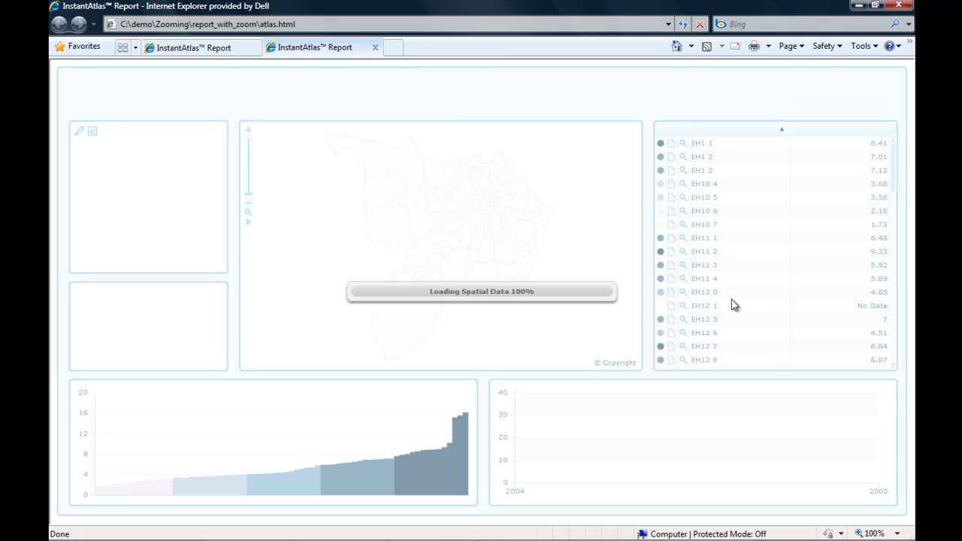
# Step: Filter the new report to the Edinburgh North zone
pyautogui.click(210, 112)
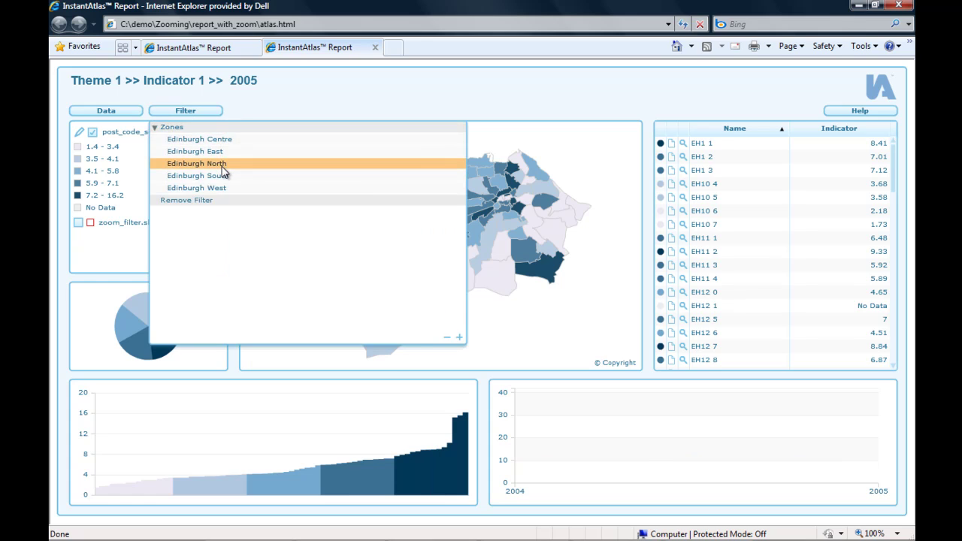
pyautogui.click(197, 164)
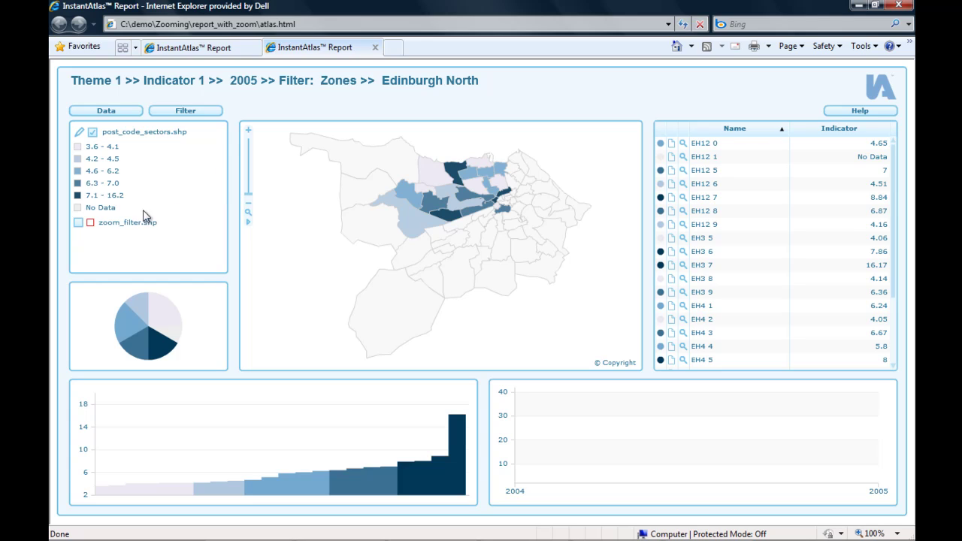
# Step: Show the zoom_filter zones layer and filter the report to Edinburgh East
pyautogui.click(79, 223)
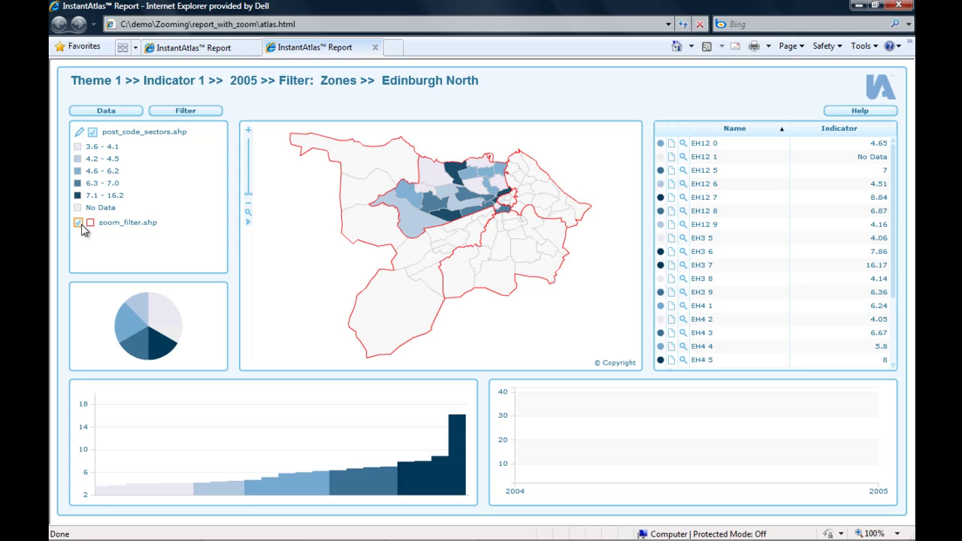
pyautogui.click(194, 112)
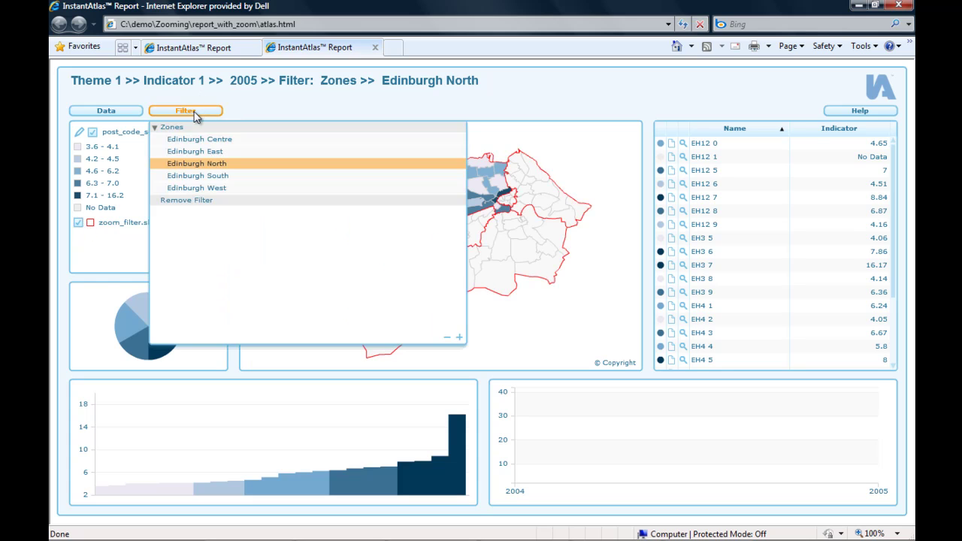
pyautogui.click(202, 151)
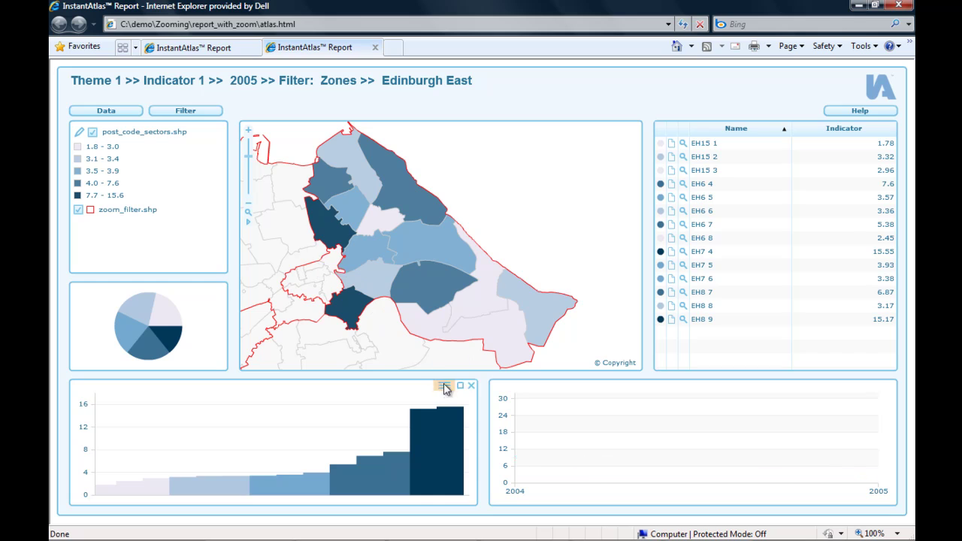
# Step: Open the config.xml from the report_with_zoom folder in the Dynamic Report Designer
pyautogui.click(341, 534)
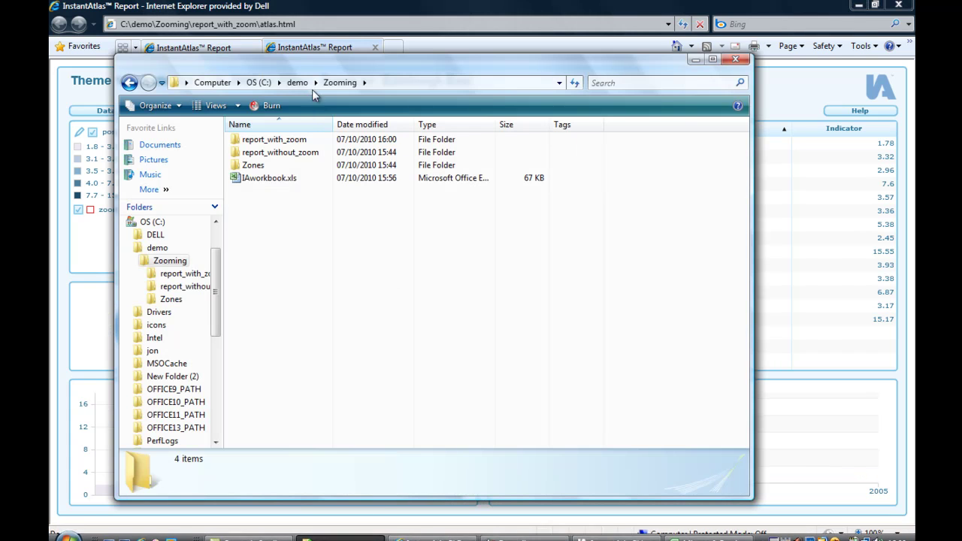
pyautogui.doubleClick(301, 142)
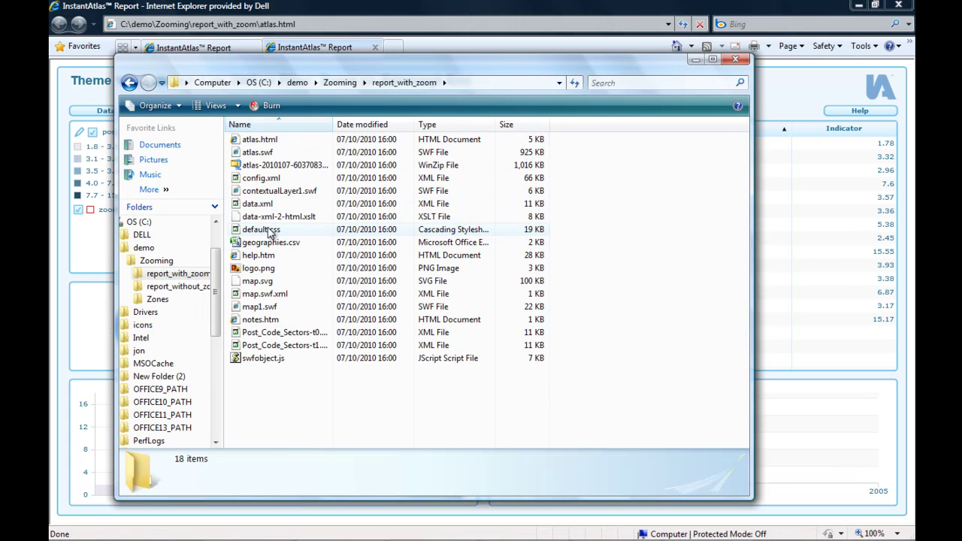
pyautogui.click(272, 179)
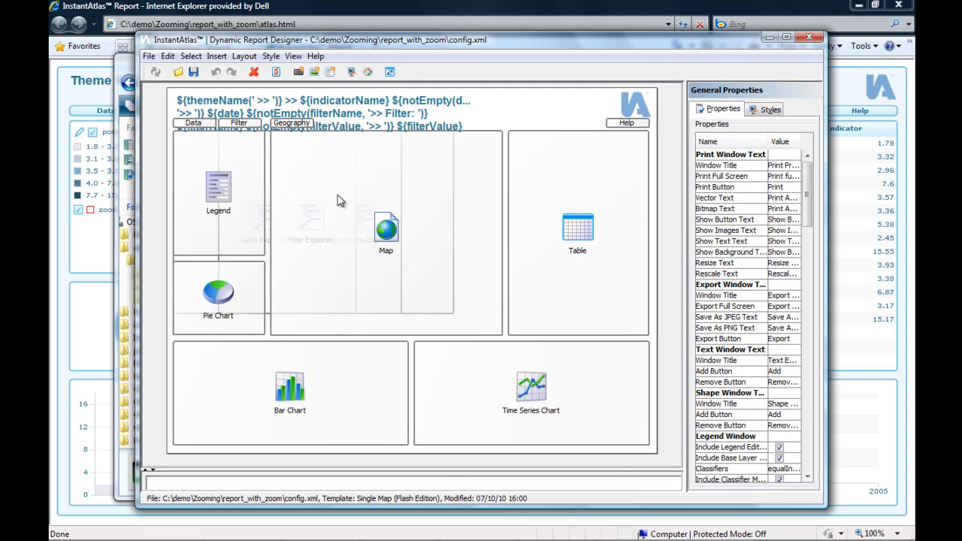
# Step: Turn on Pre-load Contextual Layers? for the map and save the report configuration
pyautogui.click(338, 201)
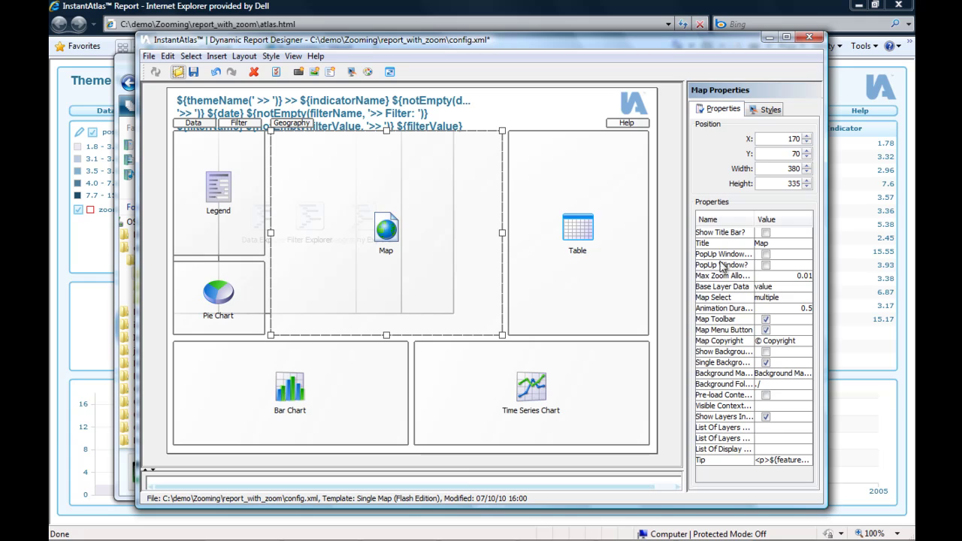
pyautogui.moveTo(685, 248); pyautogui.dragTo(546, 244)
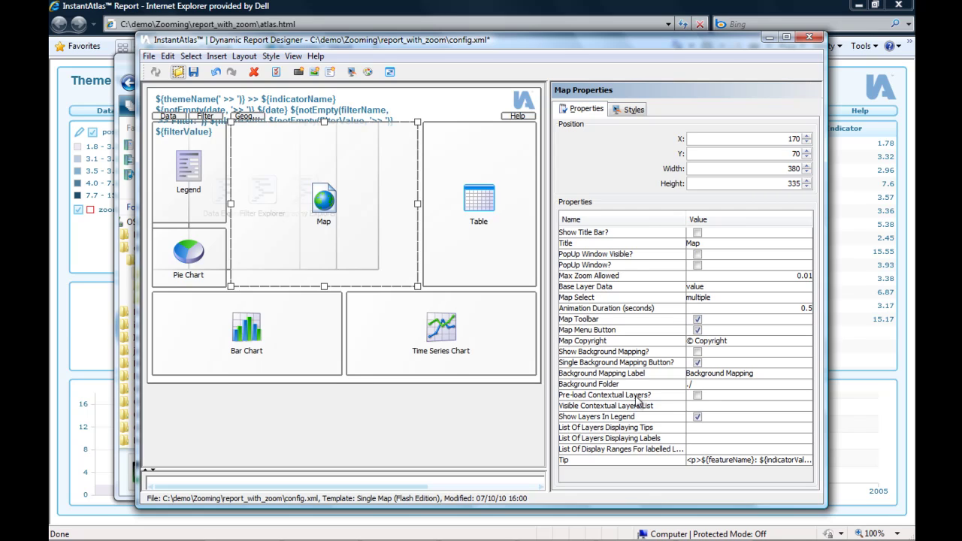
pyautogui.click(699, 398)
pyautogui.click(699, 397)
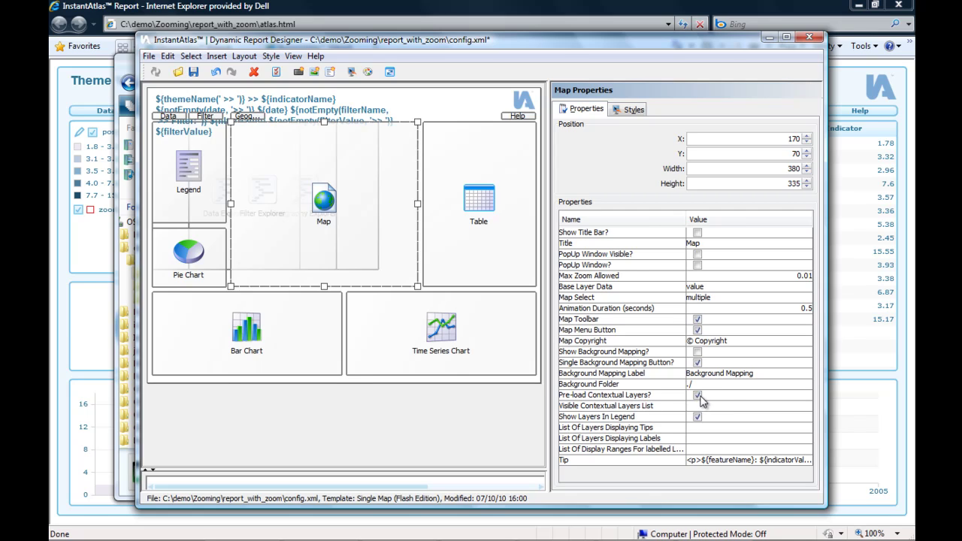
pyautogui.click(194, 73)
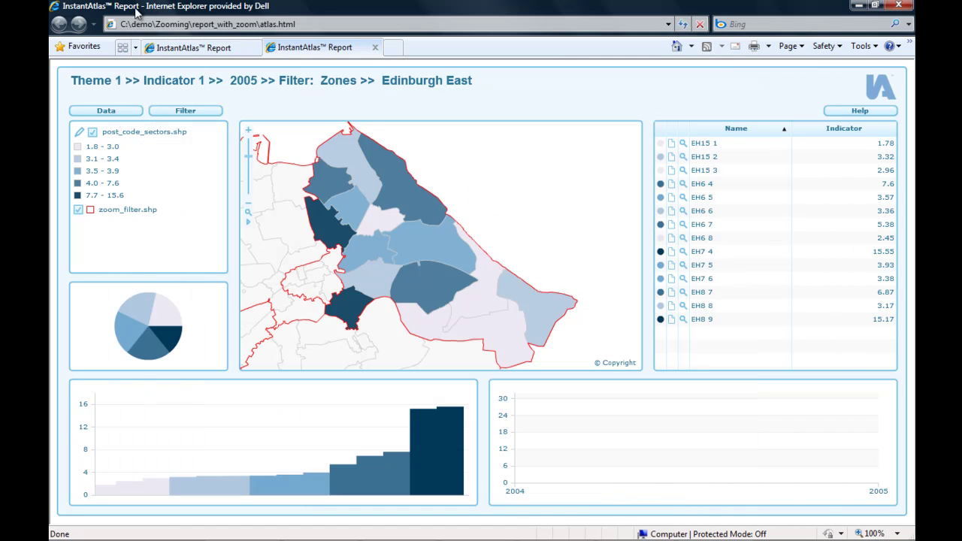
# Step: Reload the report and filter it to Zones > Edinburgh North
pyautogui.click(683, 23)
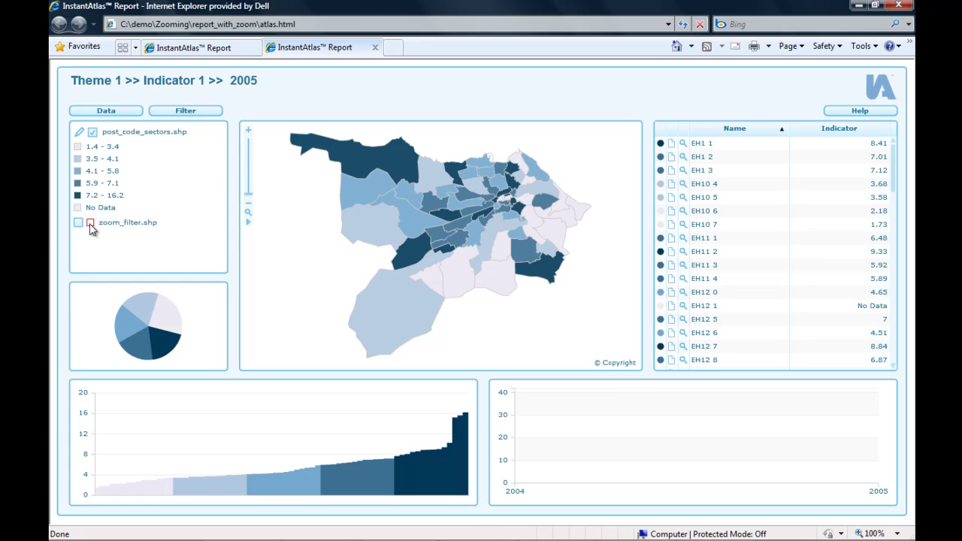
pyautogui.click(196, 115)
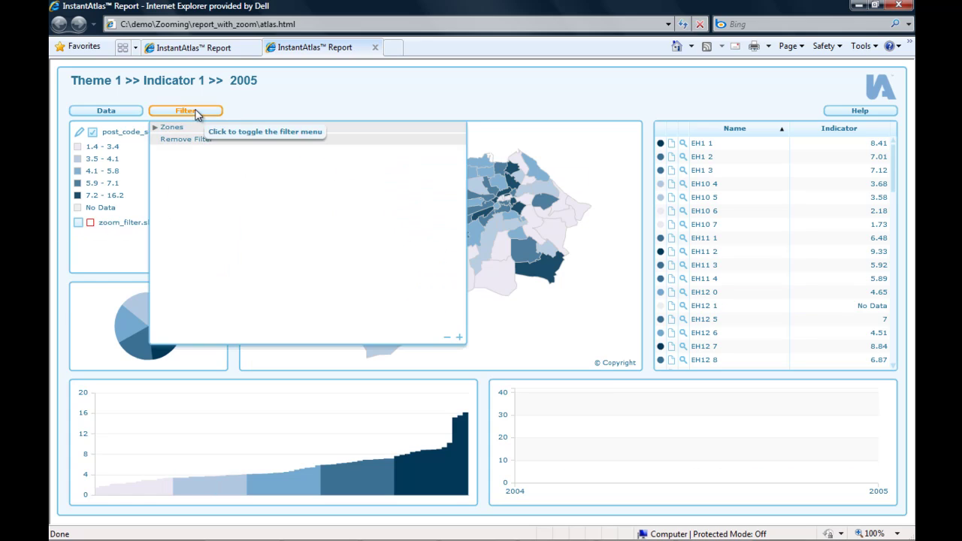
pyautogui.click(200, 131)
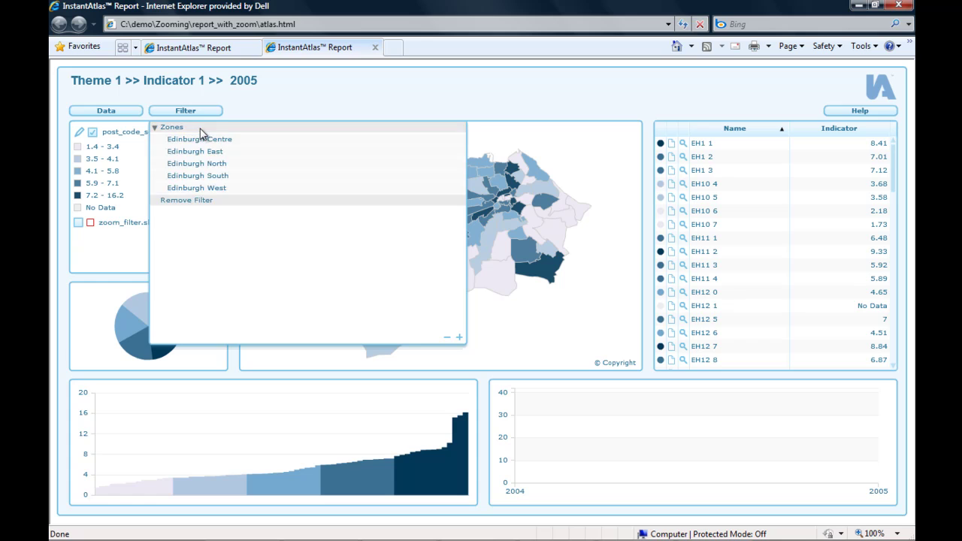
pyautogui.click(210, 167)
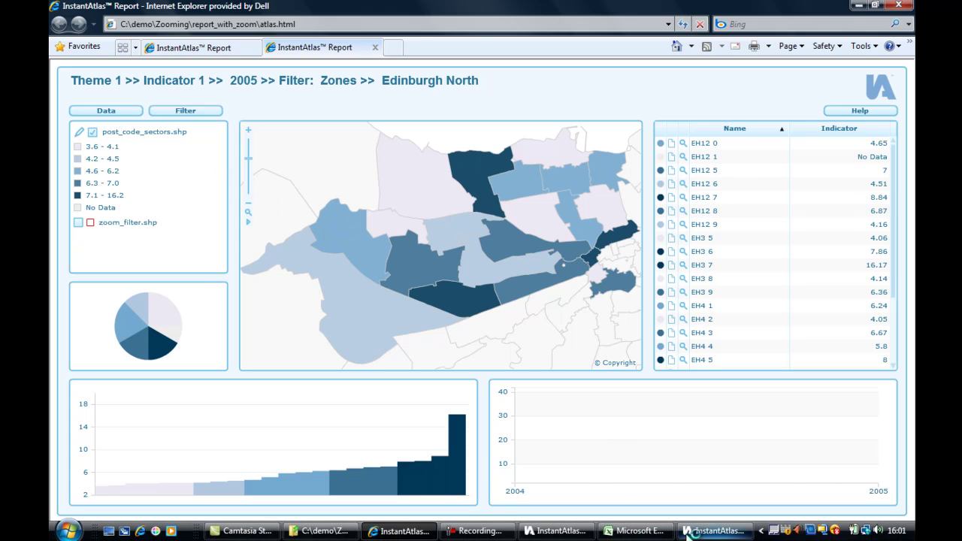
# Step: Add contextualLayer1 to the map's Visible Contextual Layers List, then reload the report
pyautogui.moveTo(700, 535)
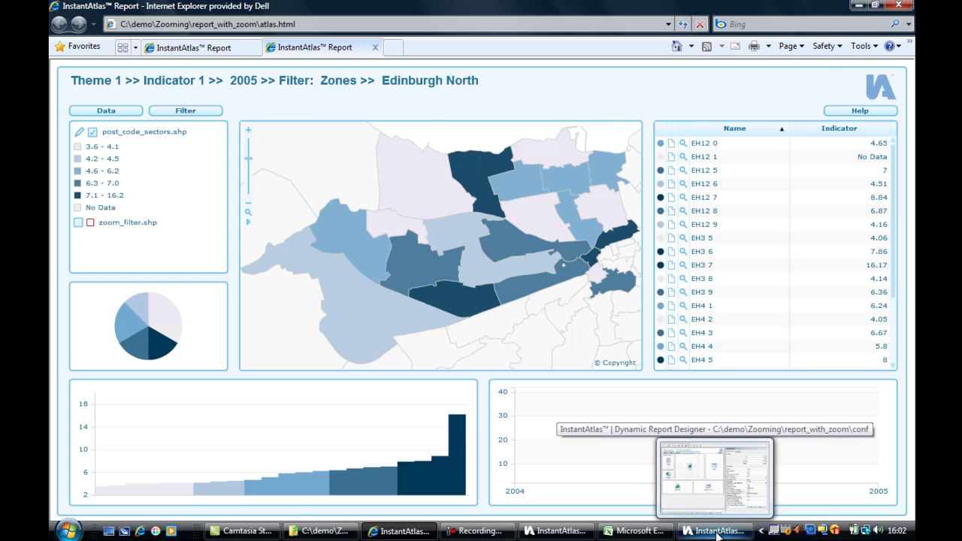
pyautogui.click(700, 535)
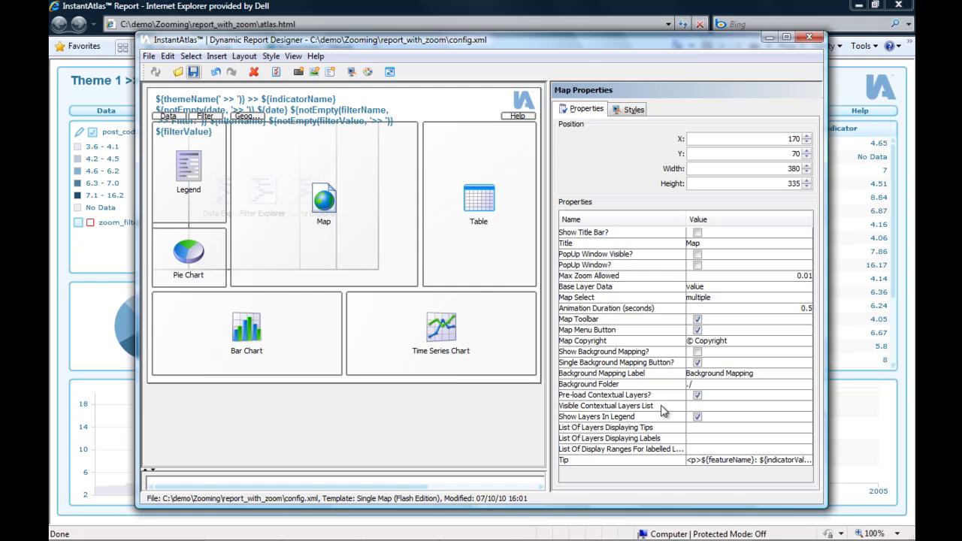
pyautogui.moveTo(663, 411)
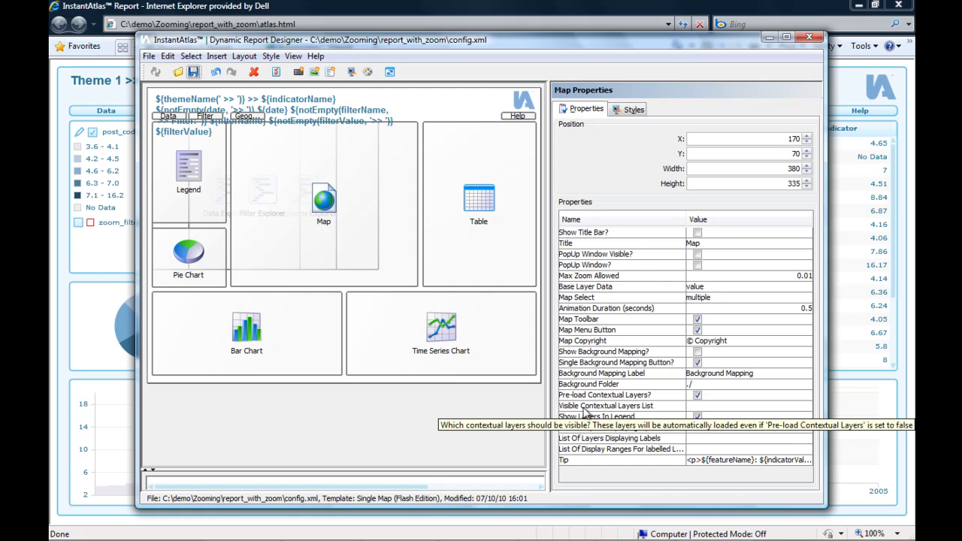
pyautogui.click(699, 407)
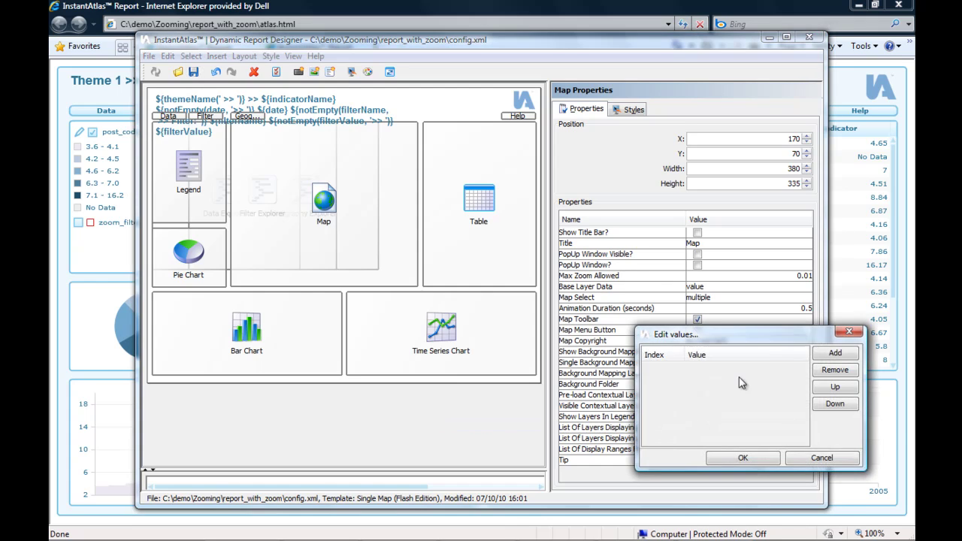
pyautogui.click(836, 353)
pyautogui.click(726, 368)
pyautogui.click(728, 368)
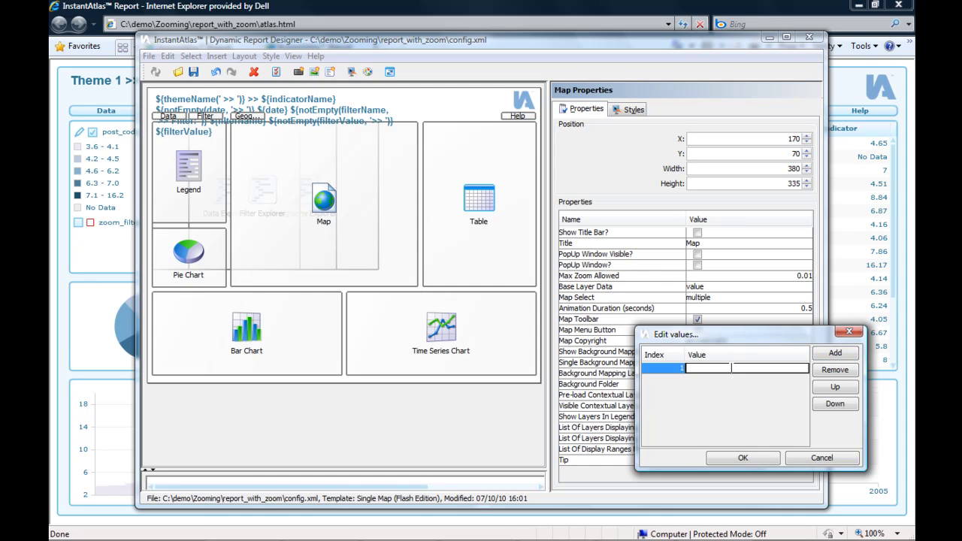
pyautogui.write('contextualLayer')
pyautogui.write('1')
pyautogui.click(754, 462)
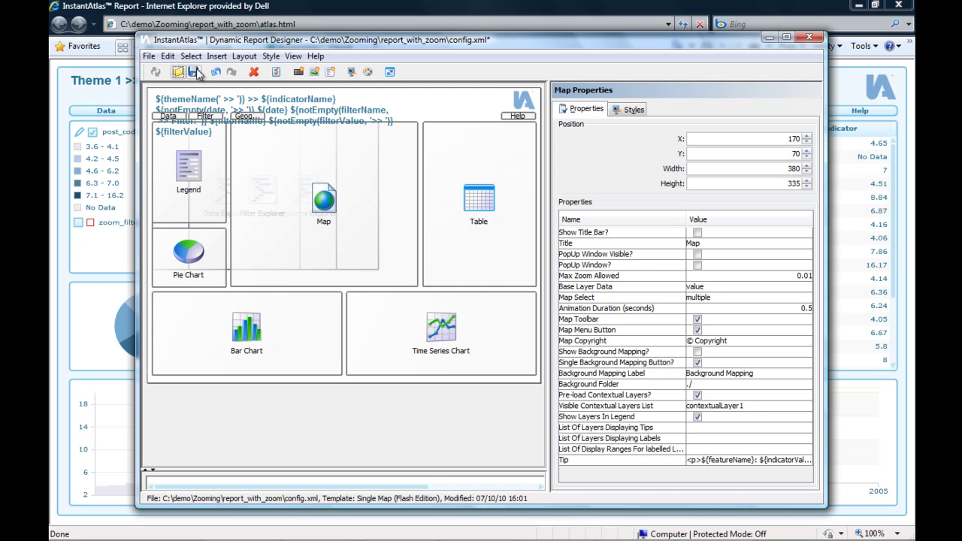
pyautogui.click(250, 6)
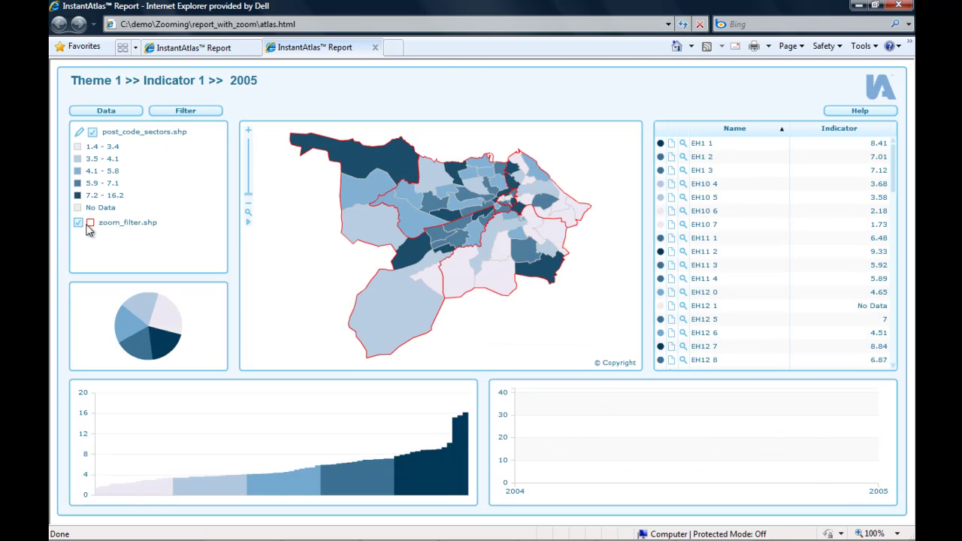
# Step: Filter the report to Zones > Edinburgh North so the map zooms to its outline
pyautogui.click(188, 111)
pyautogui.click(192, 128)
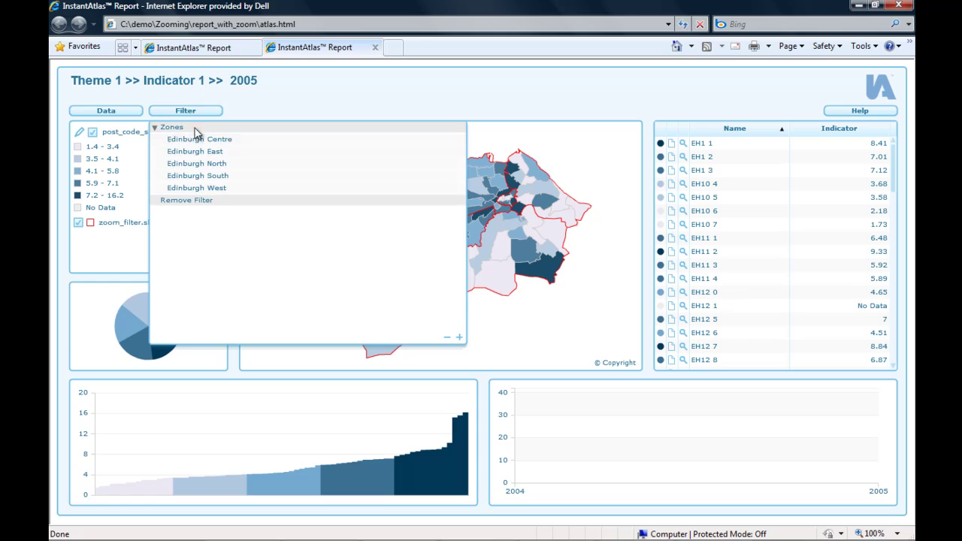
pyautogui.click(197, 163)
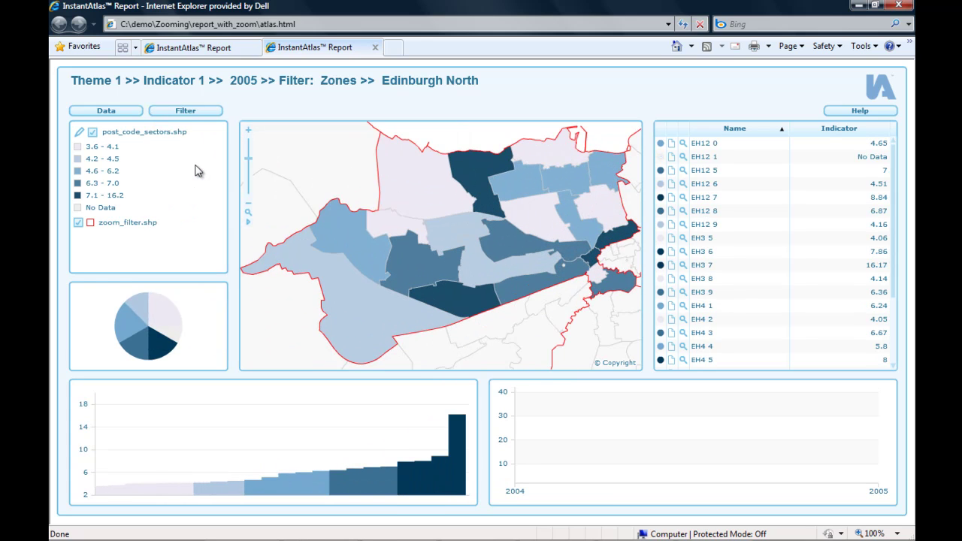